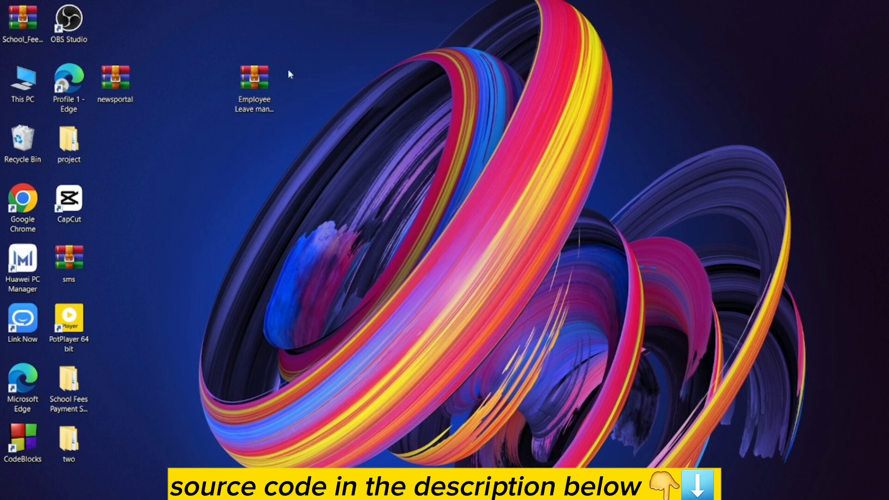
- Extract the Employee Leave archive directly onto the desktop with Extract Here
{"action": "right_click", "coordinate": [250, 86]}
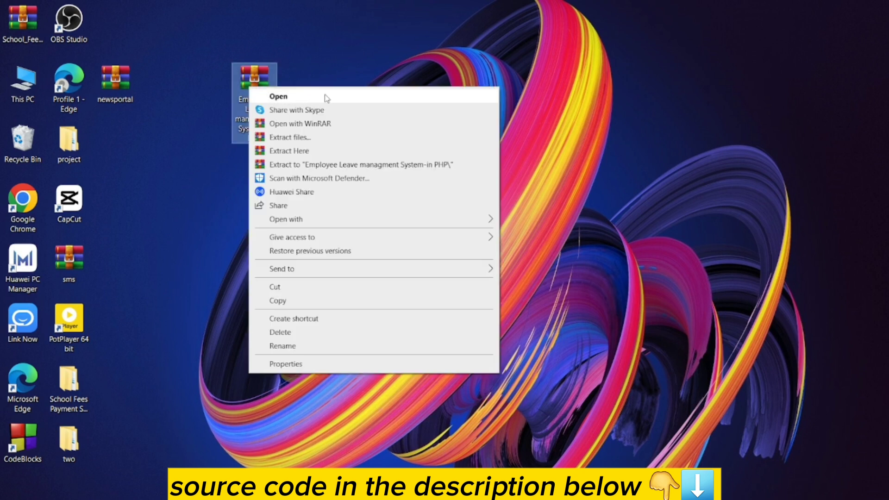
{"action": "left_click", "coordinate": [312, 137]}
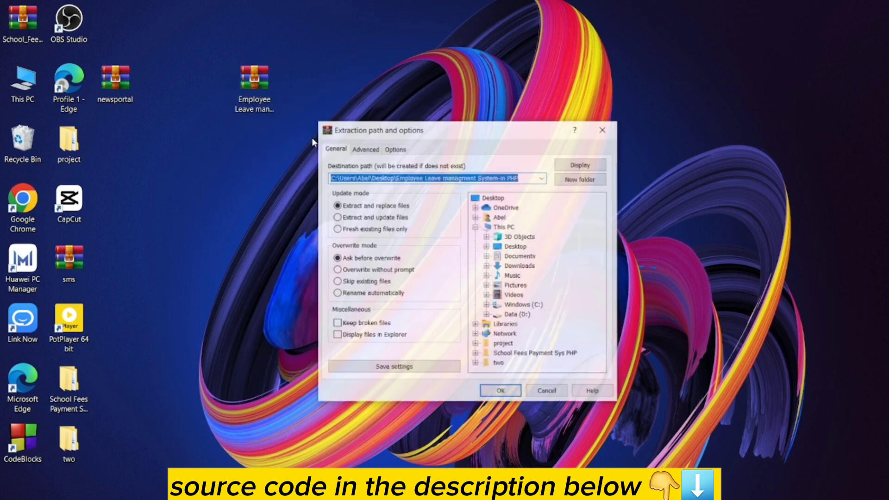
{"action": "left_click", "coordinate": [603, 130]}
{"action": "right_click", "coordinate": [230, 74]}
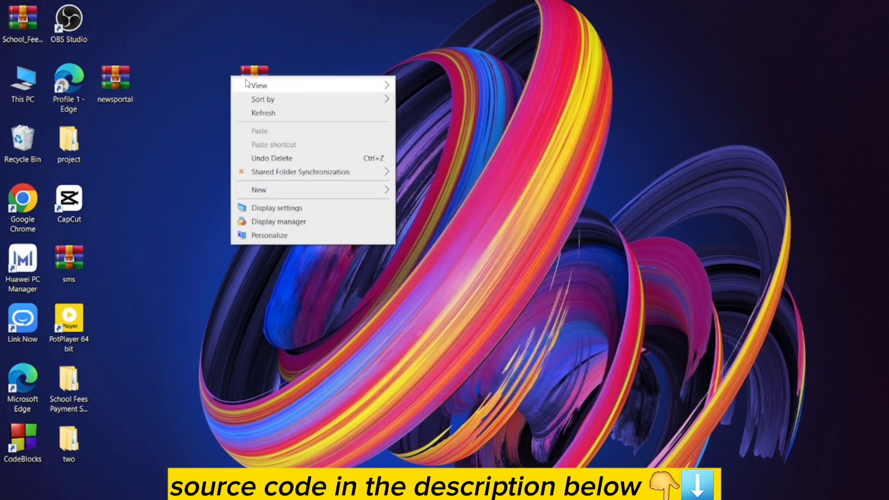
{"action": "left_click", "coordinate": [251, 73]}
{"action": "right_click", "coordinate": [250, 73]}
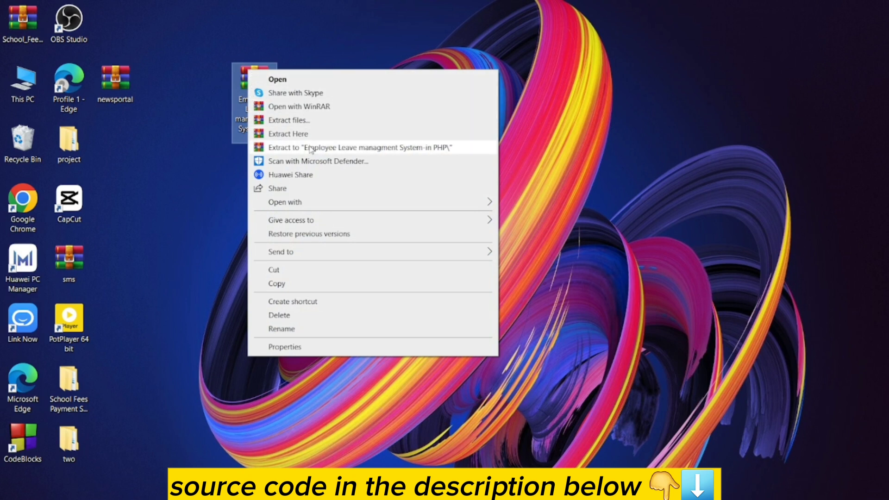
{"action": "left_click", "coordinate": [285, 134]}
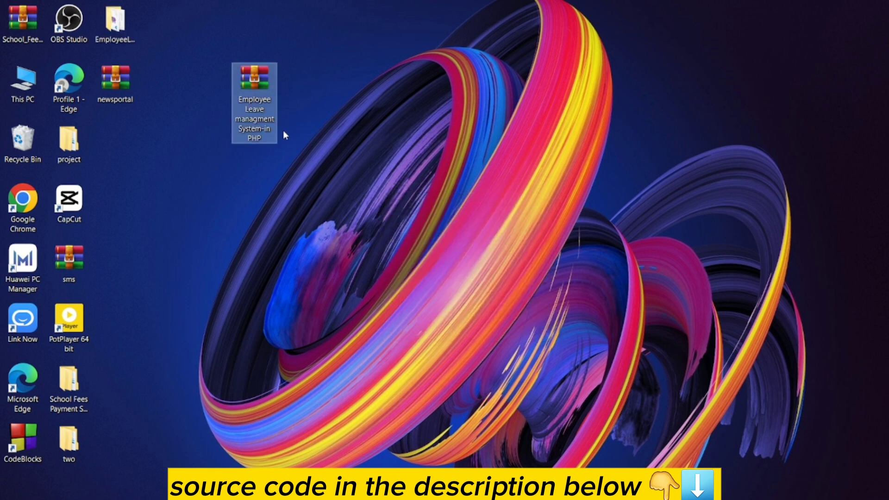
- Place the extracted EmployeeLeaveSystem-PHP folder beside the archive and open it
{"action": "right_click", "coordinate": [254, 87]}
{"action": "left_click", "coordinate": [199, 59]}
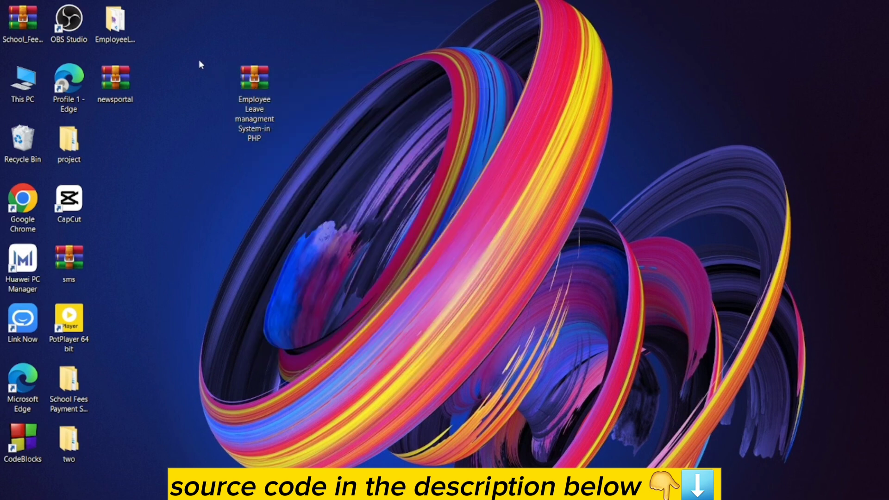
{"action": "left_click_drag", "start_coordinate": [123, 19], "coordinate": [402, 34]}
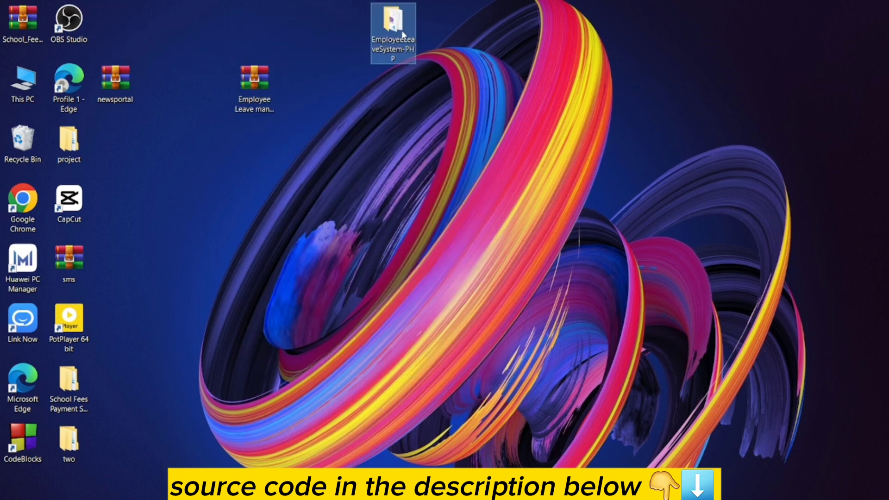
{"action": "left_click_drag", "start_coordinate": [245, 86], "coordinate": [149, 28]}
{"action": "left_click_drag", "start_coordinate": [405, 26], "coordinate": [308, 36]}
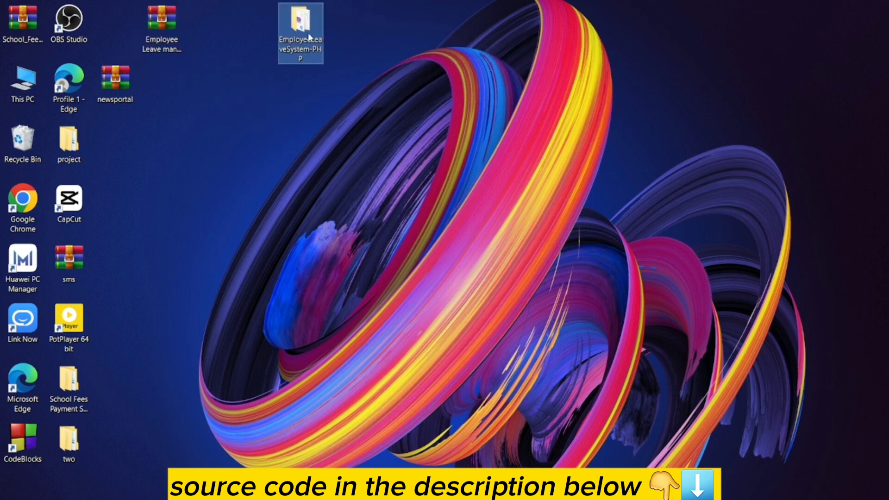
{"action": "double_click", "coordinate": [309, 35]}
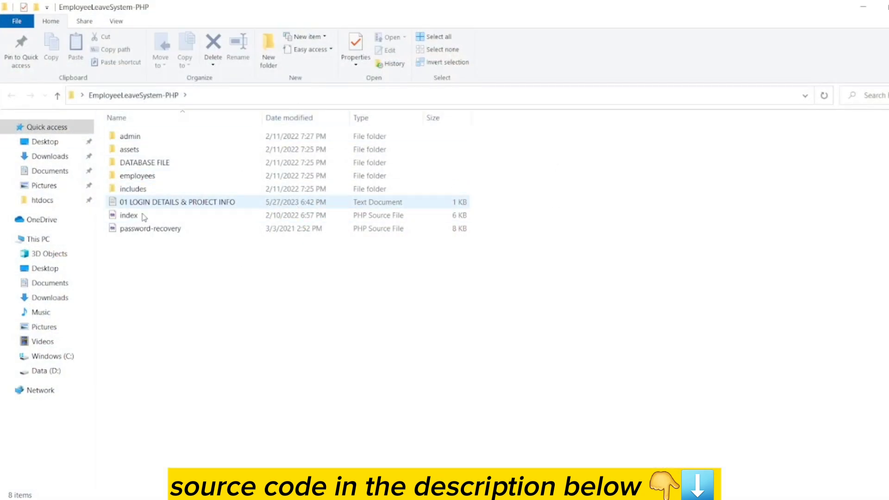
- Copy the EmployeeLeaveSystem-PHP folder from the desktop
{"action": "left_click", "coordinate": [862, 6]}
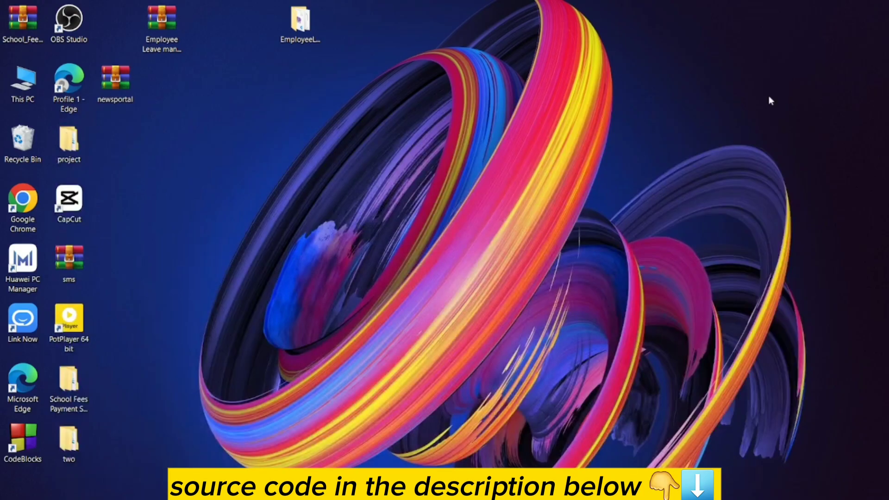
{"action": "left_click", "coordinate": [306, 27]}
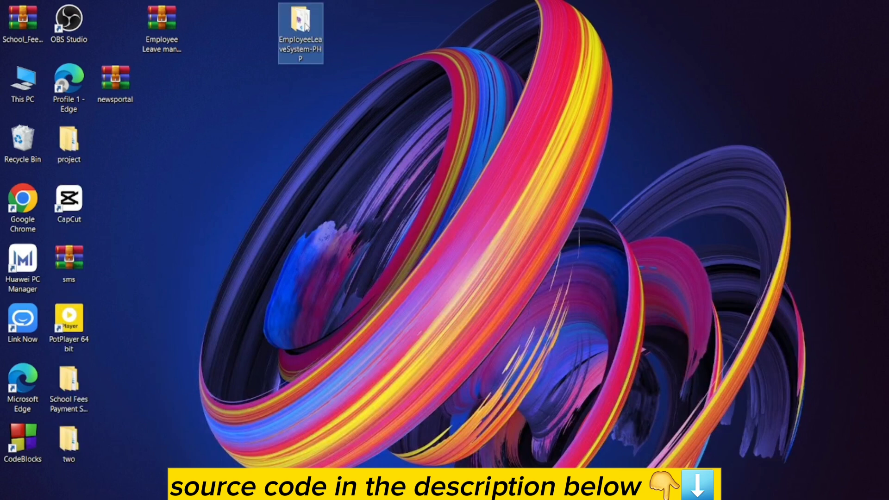
{"action": "right_click", "coordinate": [306, 27]}
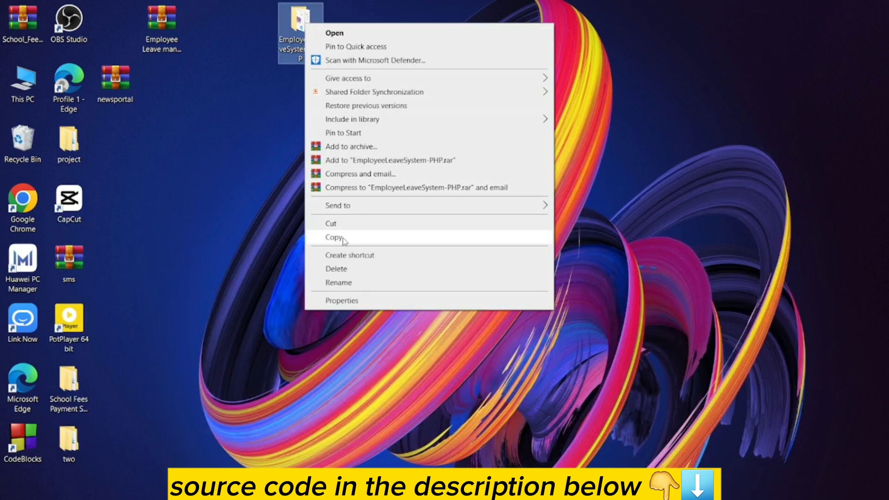
{"action": "left_click", "coordinate": [345, 236]}
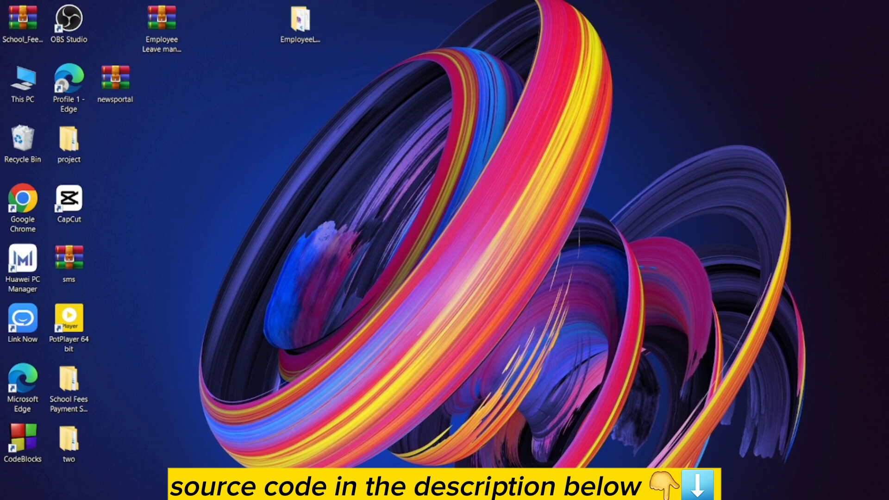
- Paste the copied folder into C:\xampp\htdocs
{"action": "left_click", "coordinate": [215, 446]}
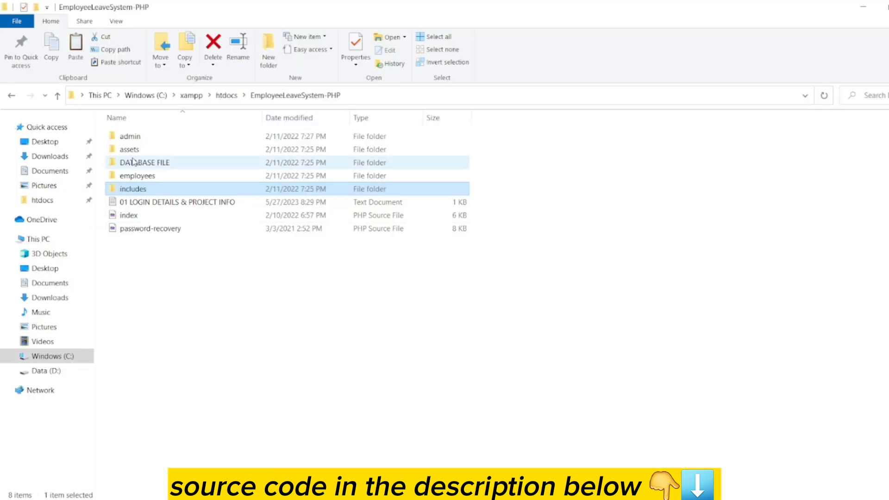
{"action": "left_click", "coordinate": [227, 95]}
{"action": "right_click", "coordinate": [660, 312]}
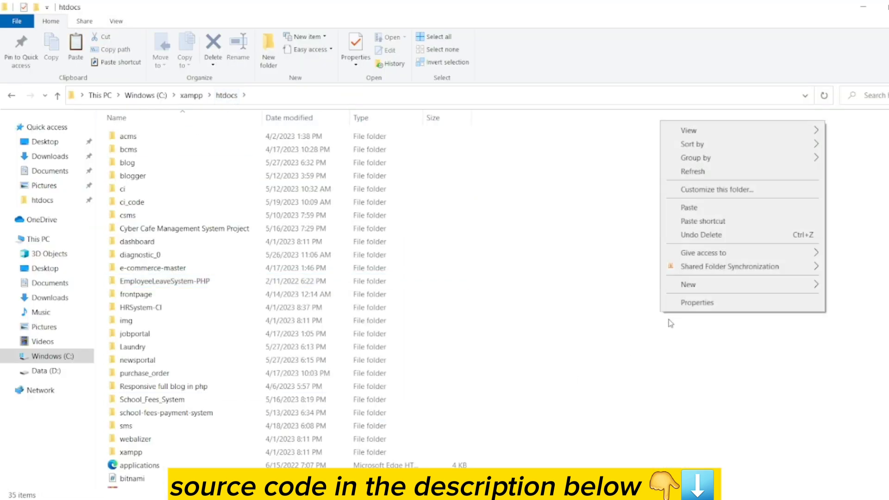
{"action": "left_click", "coordinate": [693, 207]}
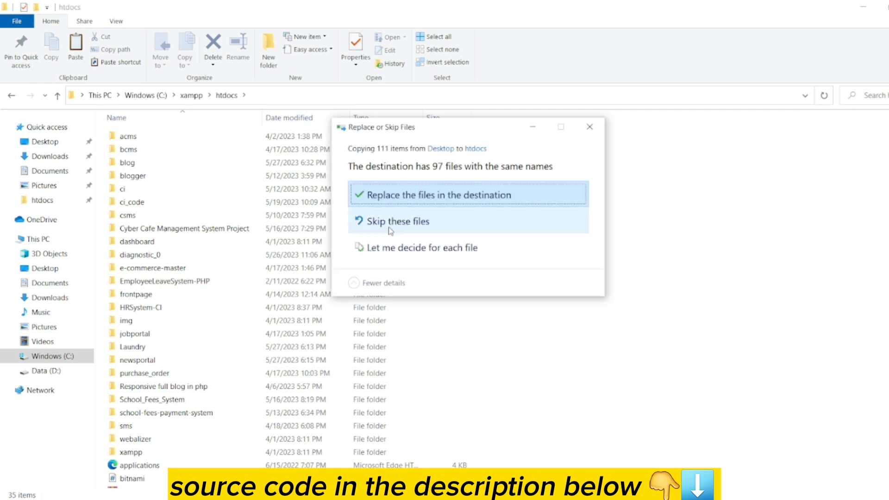
{"action": "left_click", "coordinate": [167, 282]}
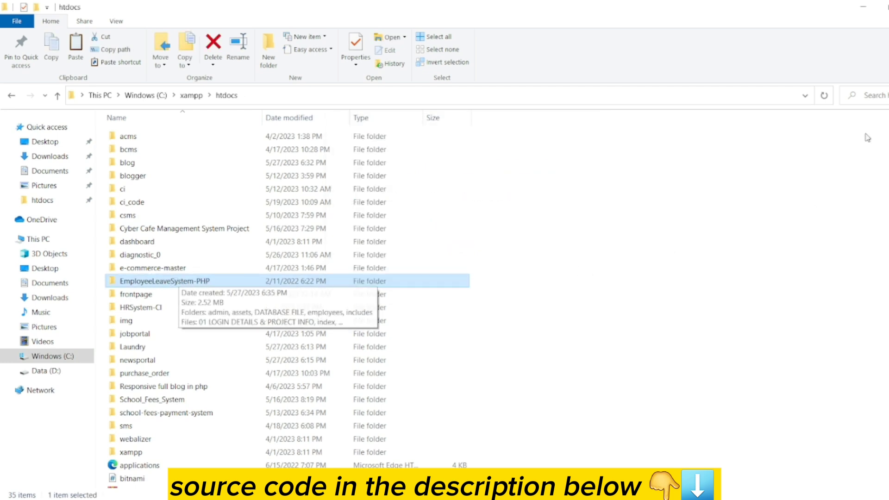
{"action": "left_click", "coordinate": [864, 7]}
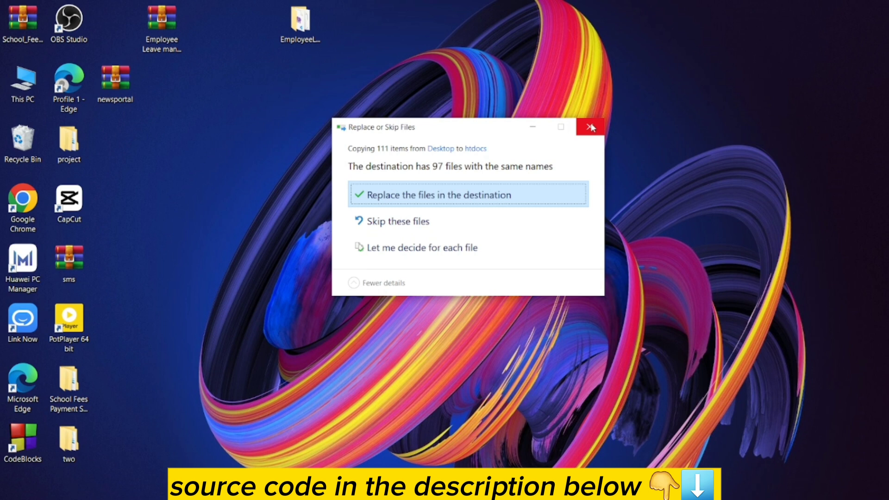
- Replace the 97 same-named htdocs files, then check the Computer Science (CS, 0221) department row
{"action": "left_click", "coordinate": [393, 197]}
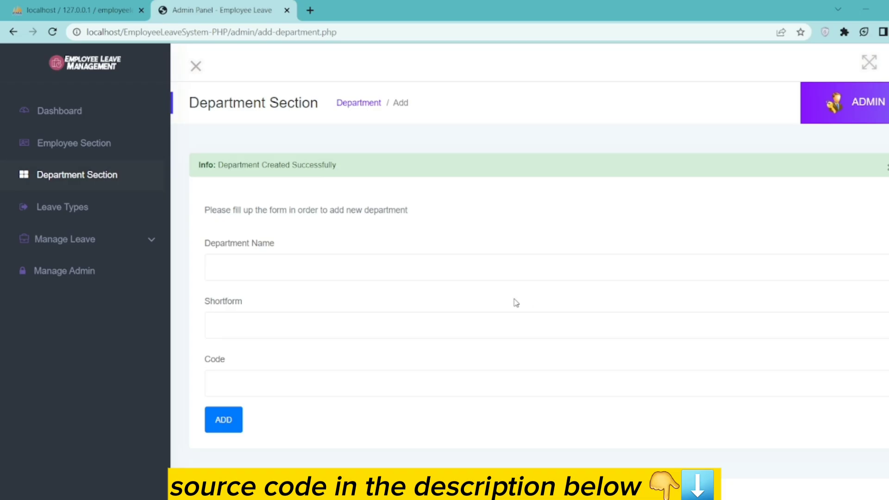
{"action": "left_click_drag", "start_coordinate": [349, 172], "coordinate": [199, 177]}
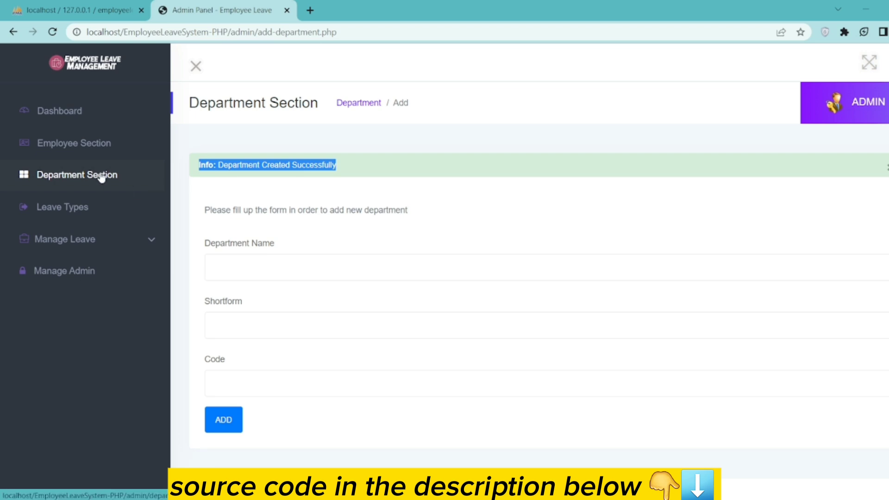
{"action": "left_click", "coordinate": [103, 176]}
{"action": "scroll", "coordinate": [444, 352], "scroll_direction": "down", "scroll_amount": 2}
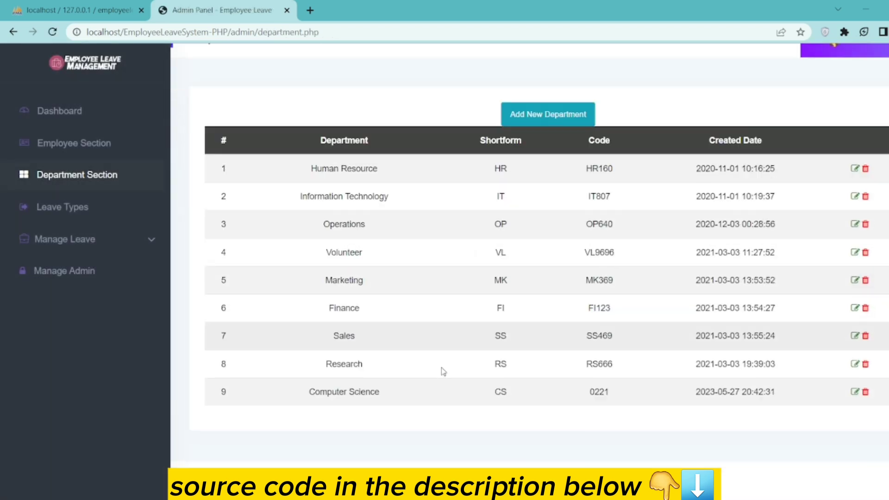
{"action": "left_click_drag", "start_coordinate": [494, 401], "coordinate": [816, 392]}
{"action": "scroll", "coordinate": [264, 284], "scroll_direction": "up", "scroll_amount": 2}
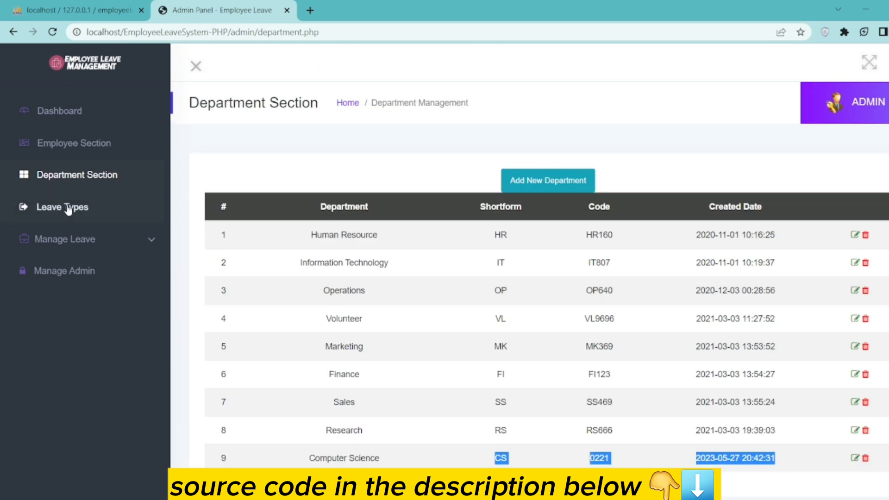
{"action": "left_click", "coordinate": [70, 146]}
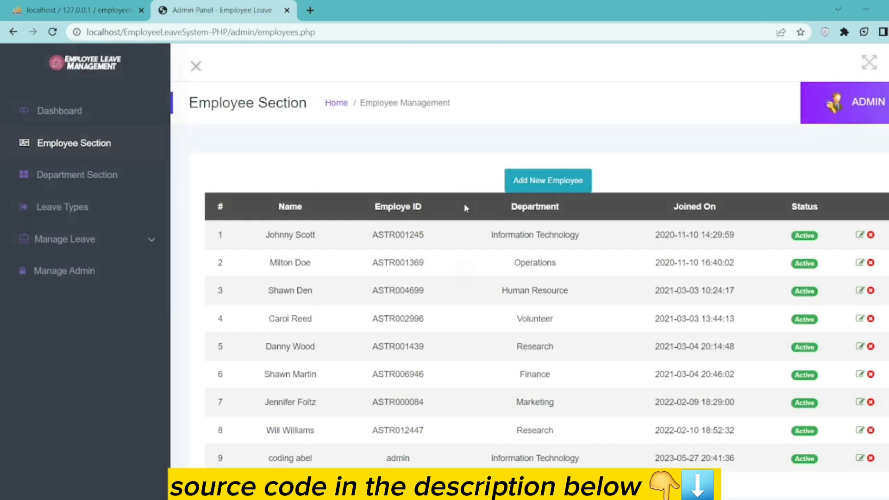
- Look over the leave types, then open Manage Leave > Pending showing four pending requests
{"action": "left_click", "coordinate": [70, 207]}
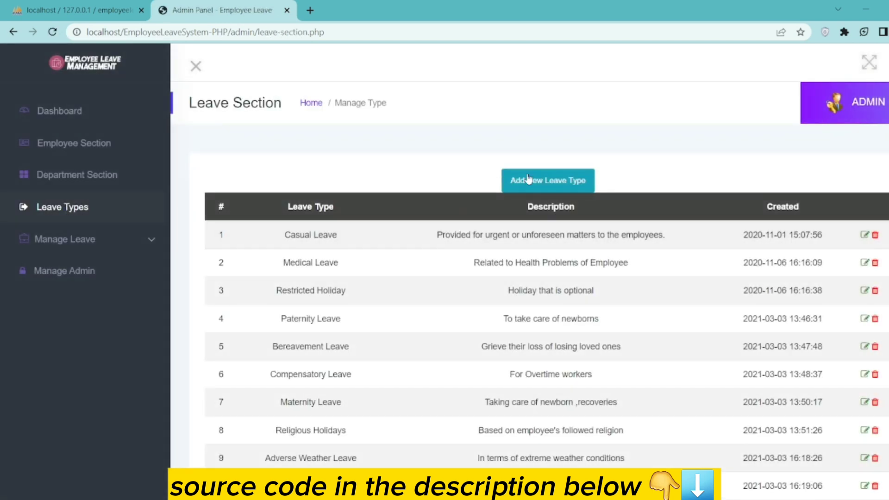
{"action": "scroll", "coordinate": [410, 289], "scroll_direction": "down", "scroll_amount": 3}
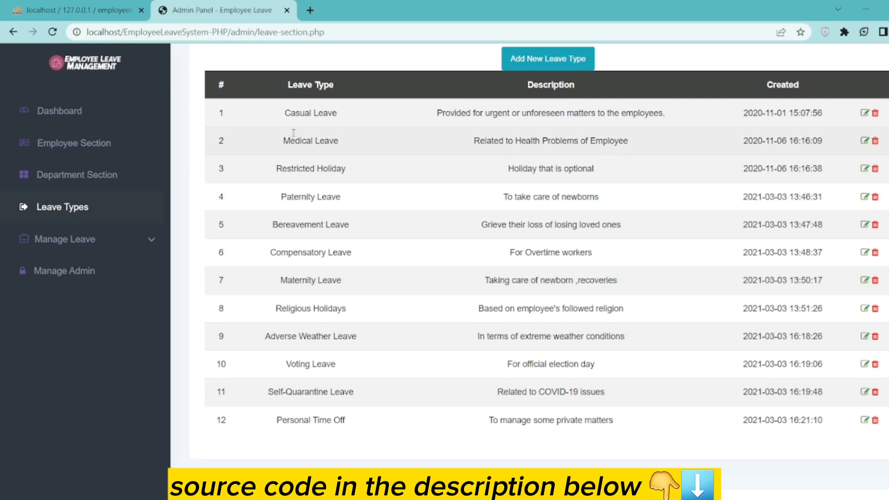
{"action": "left_click_drag", "start_coordinate": [291, 83], "coordinate": [344, 94]}
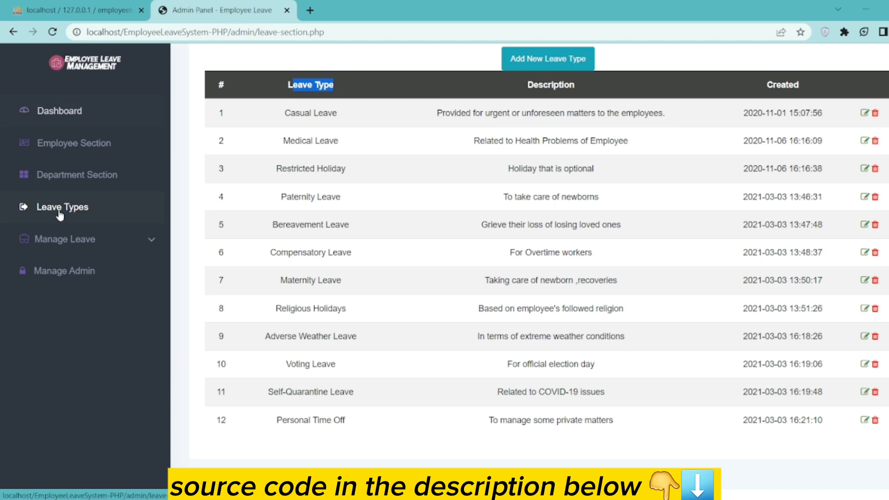
{"action": "left_click", "coordinate": [151, 242]}
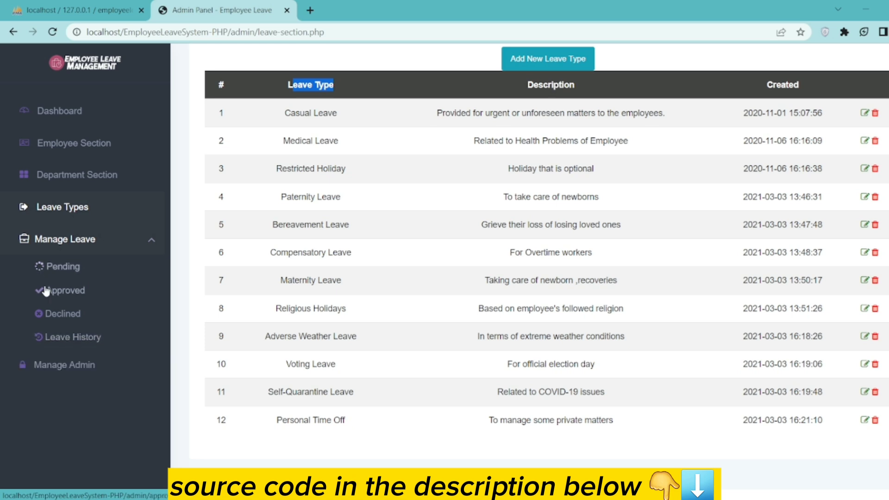
{"action": "left_click", "coordinate": [64, 267]}
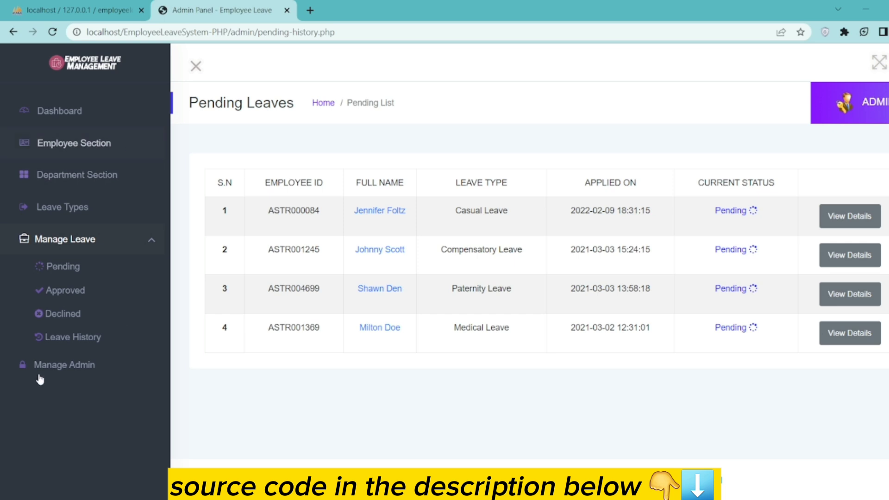
- Review employee 9's edit form, then open Manage Leave > Declined with two Casual Leave requests
{"action": "left_click", "coordinate": [83, 144]}
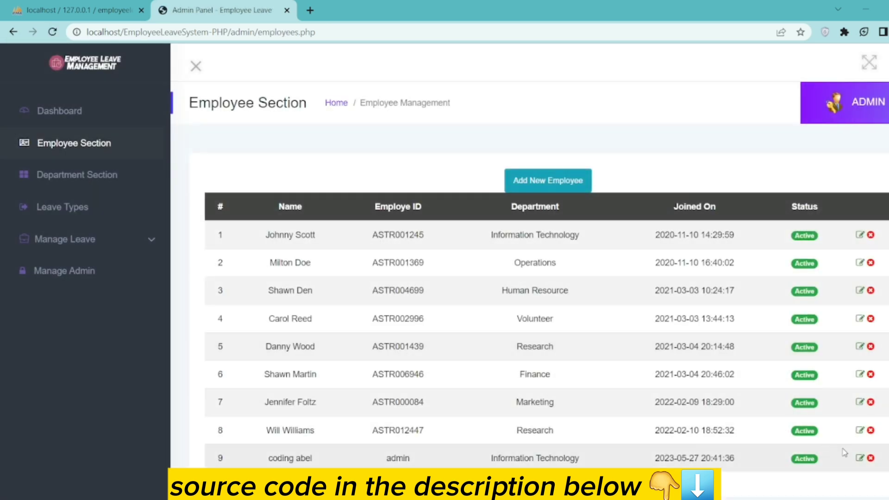
{"action": "left_click", "coordinate": [859, 458]}
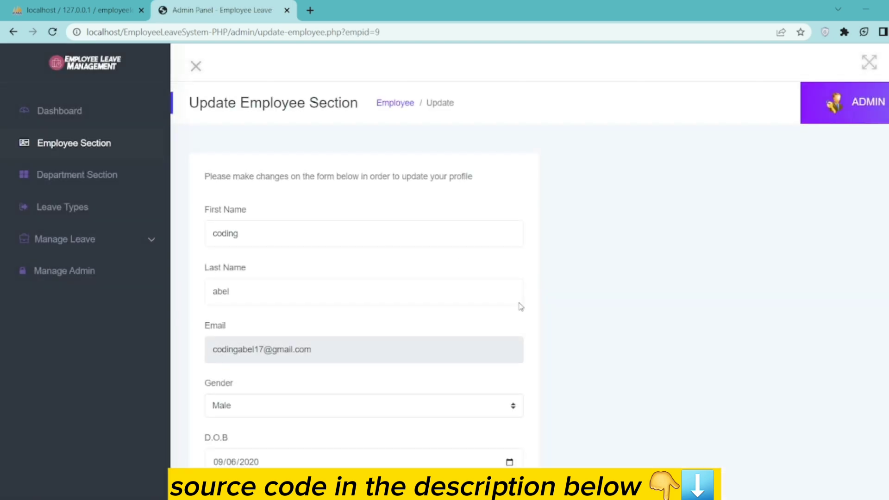
{"action": "scroll", "coordinate": [437, 219], "scroll_direction": "down", "scroll_amount": 5}
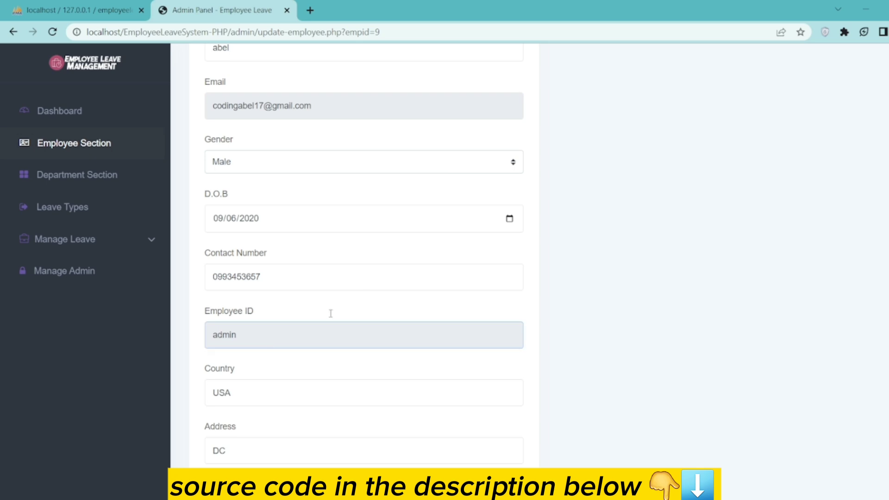
{"action": "scroll", "coordinate": [79, 204], "scroll_direction": "up", "scroll_amount": 4}
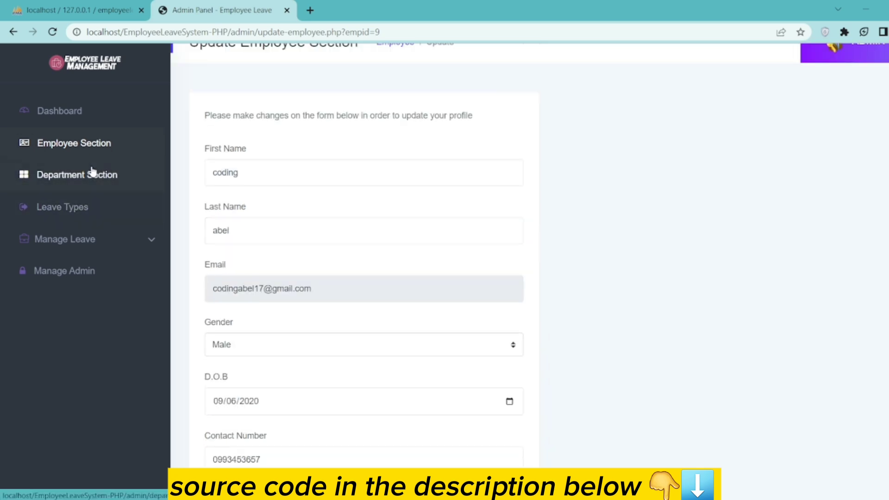
{"action": "left_click", "coordinate": [141, 240]}
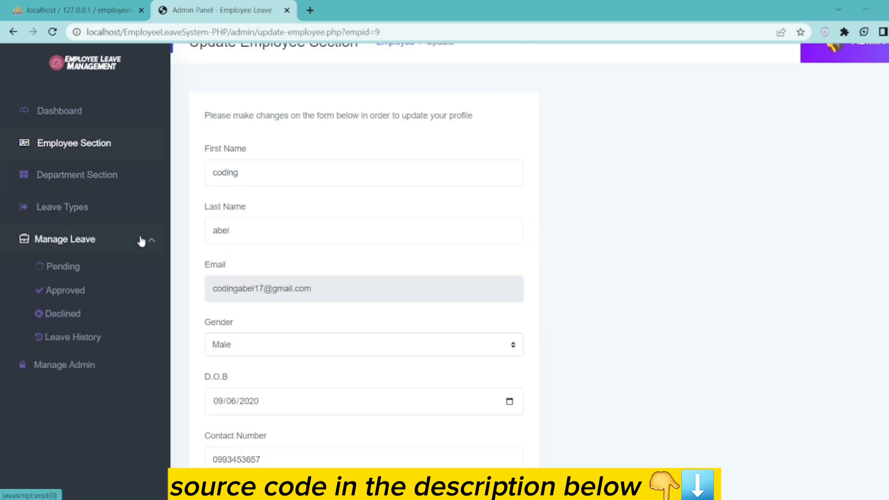
{"action": "left_click", "coordinate": [65, 311]}
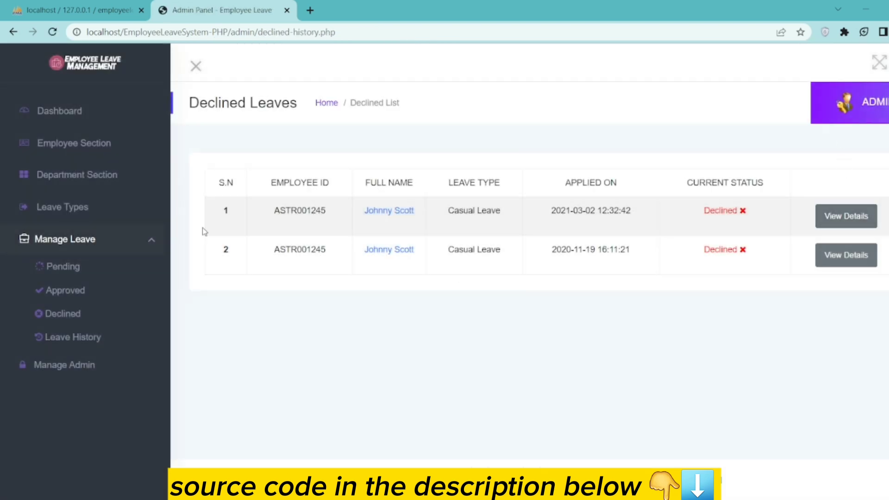
- Scan Approved leaves and Leave History, then return to the Dashboard (4 pending, 2 declined, 7 approved)
{"action": "left_click", "coordinate": [60, 290]}
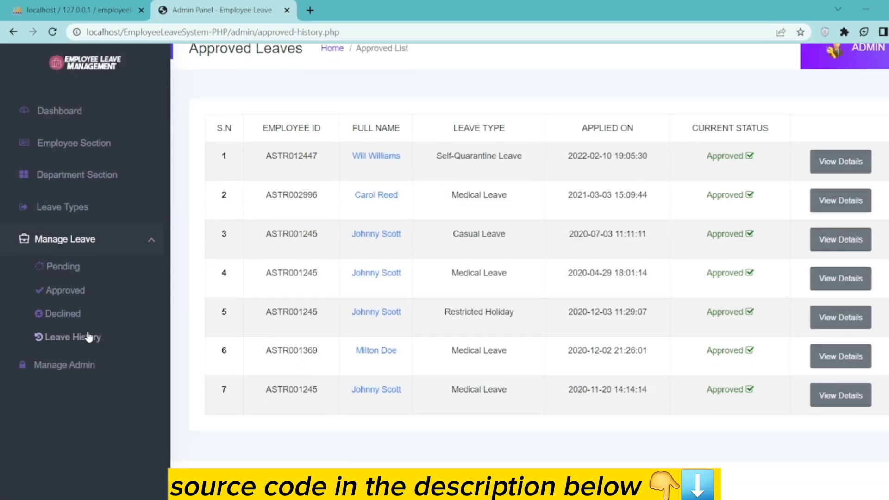
{"action": "left_click", "coordinate": [73, 337]}
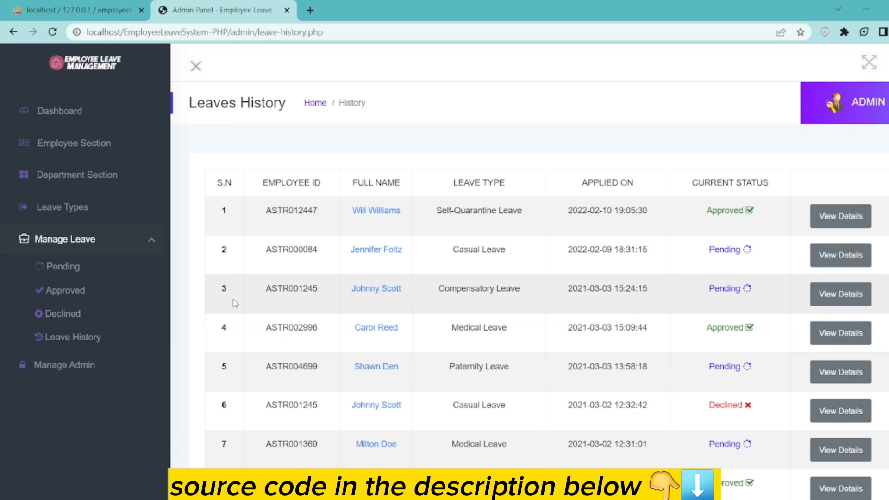
{"action": "scroll", "coordinate": [553, 352], "scroll_direction": "down", "scroll_amount": 1}
{"action": "scroll", "coordinate": [554, 352], "scroll_direction": "down", "scroll_amount": 5}
{"action": "scroll", "coordinate": [549, 349], "scroll_direction": "up", "scroll_amount": 5}
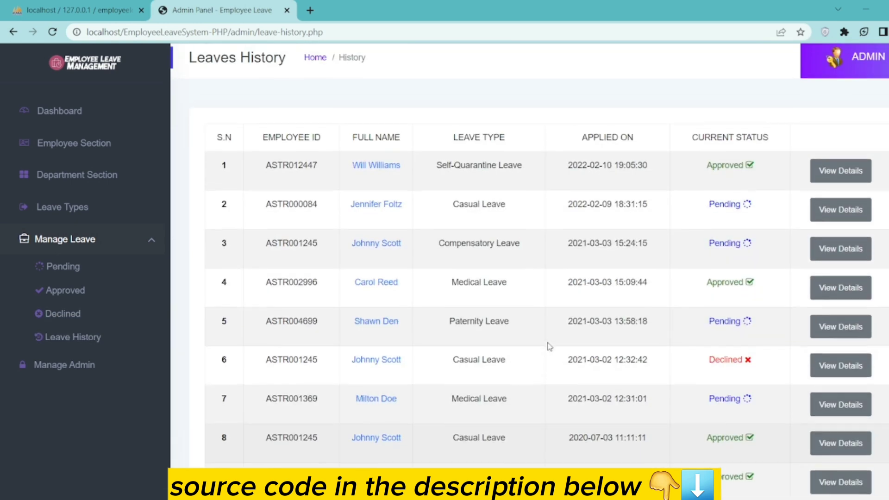
{"action": "scroll", "coordinate": [547, 345], "scroll_direction": "down", "scroll_amount": 5}
{"action": "scroll", "coordinate": [549, 345], "scroll_direction": "up", "scroll_amount": 5}
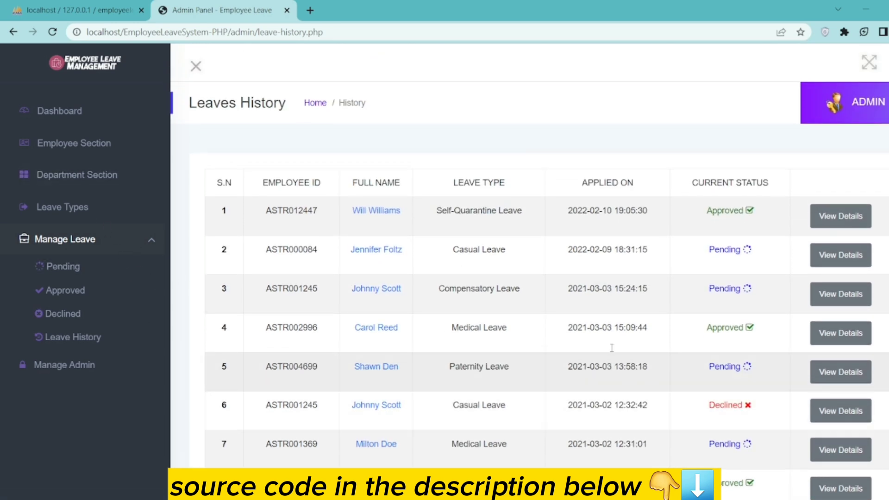
{"action": "left_click", "coordinate": [67, 112]}
{"action": "scroll", "coordinate": [609, 347], "scroll_direction": "down", "scroll_amount": 1}
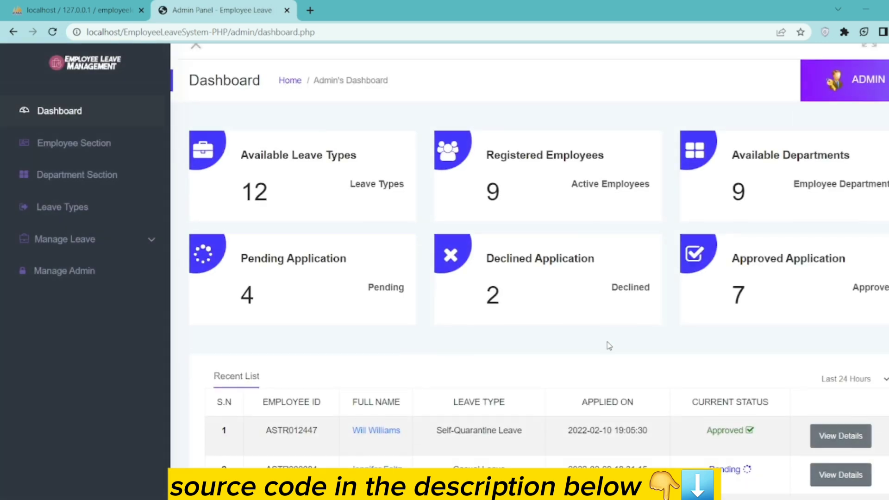
{"action": "scroll", "coordinate": [609, 346], "scroll_direction": "down", "scroll_amount": 1}
{"action": "scroll", "coordinate": [604, 343], "scroll_direction": "up", "scroll_amount": 2}
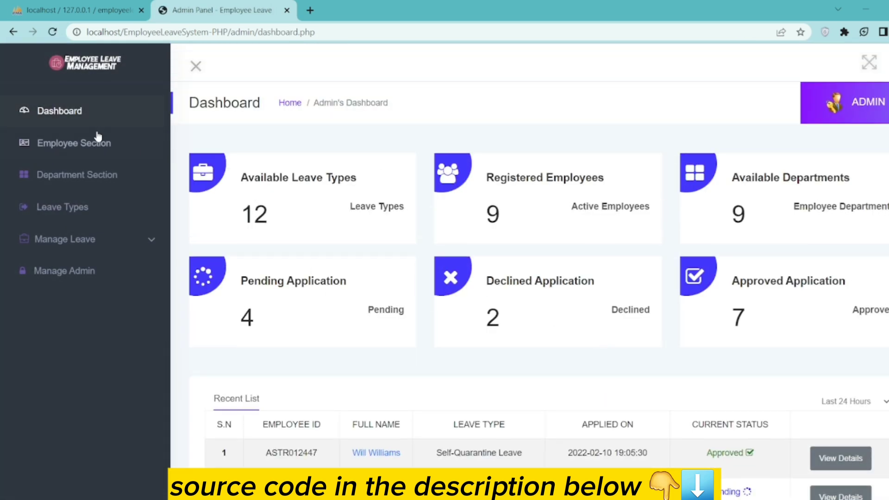
- Start a new employee and replace the autofilled Employee ID with 'Staff'
{"action": "left_click", "coordinate": [71, 145]}
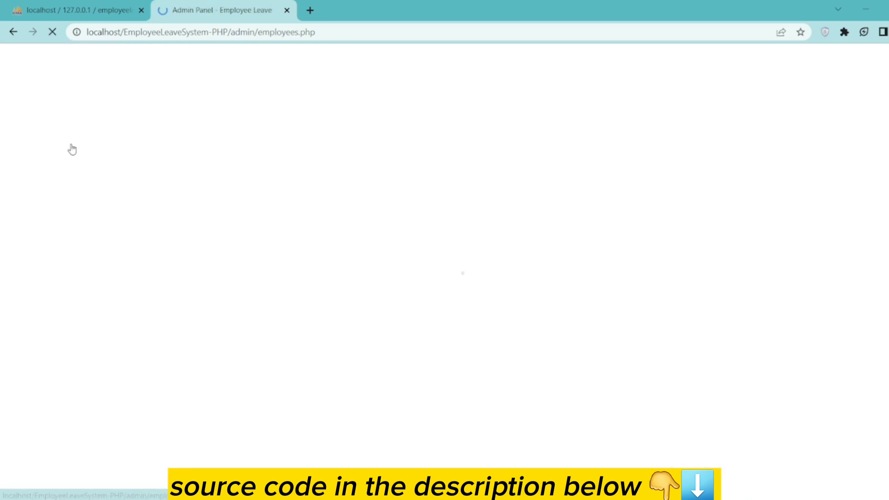
{"action": "left_click", "coordinate": [547, 183]}
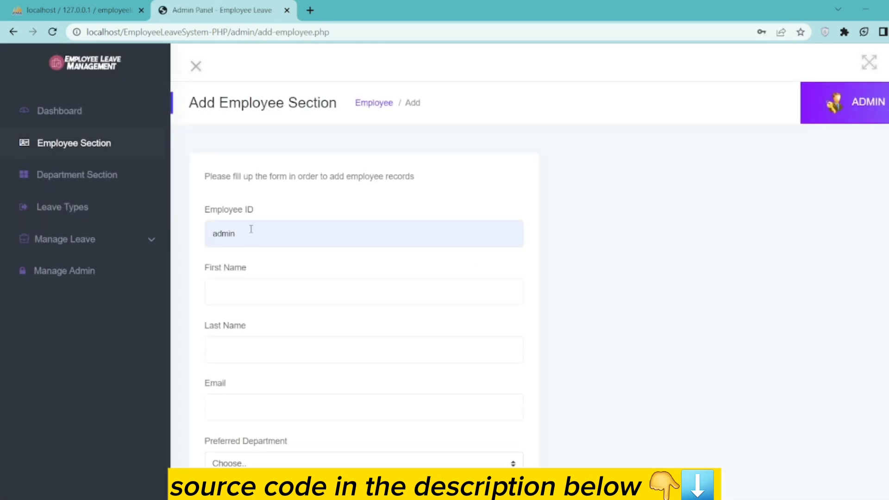
{"action": "left_click", "coordinate": [251, 229]}
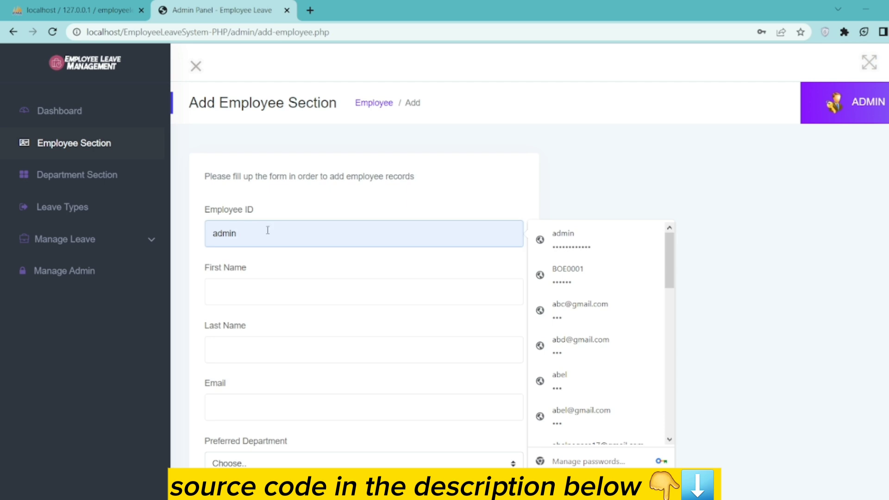
{"action": "key", "text": "BackSpace"}
{"action": "key", "text": "BackSpace"}
{"action": "key", "text": "BackSpace"}
{"action": "key", "text": "BackSpace"}
{"action": "key", "text": "BackSpace"}
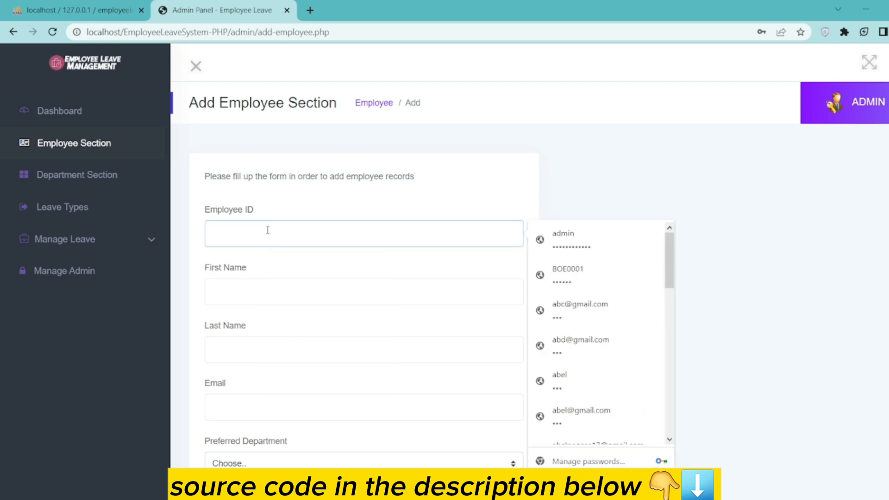
{"action": "type", "text": "Staff"}
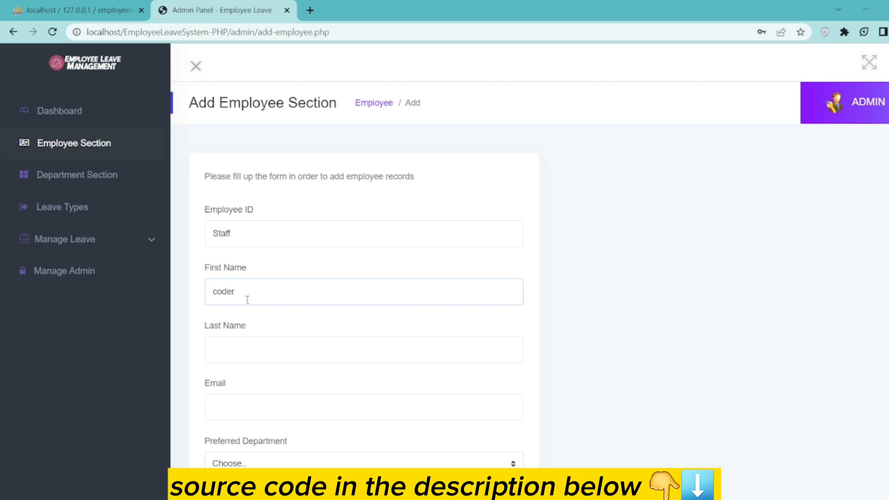
{"action": "type", "text": "s"}
- Fill in the new employee's last name and e-mail address
{"action": "left_click", "coordinate": [238, 351]}
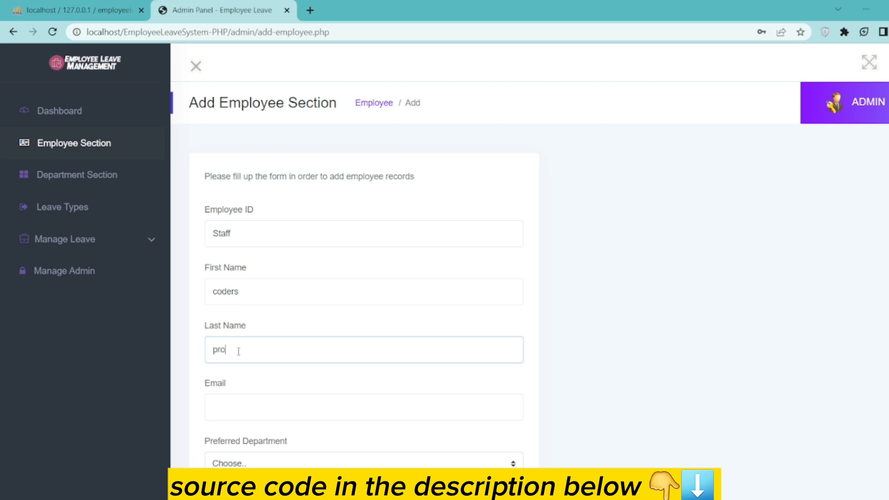
{"action": "left_click", "coordinate": [252, 401]}
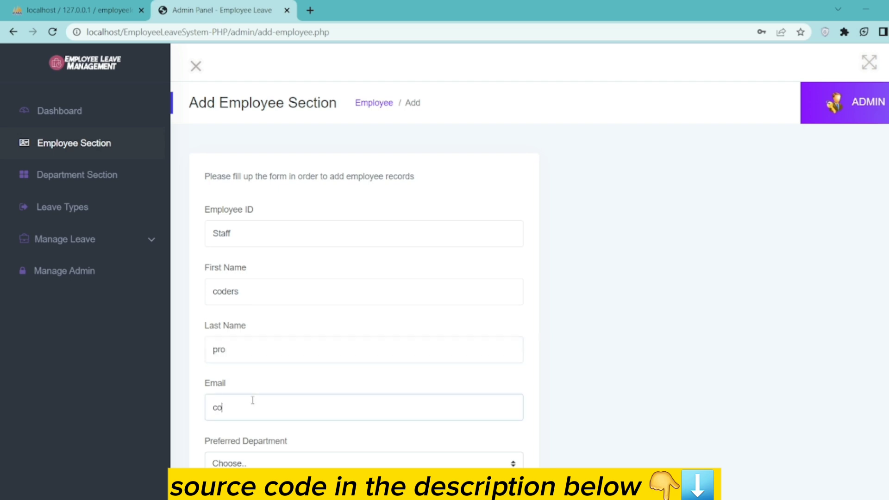
{"action": "scroll", "coordinate": [295, 422], "scroll_direction": "down", "scroll_amount": 3}
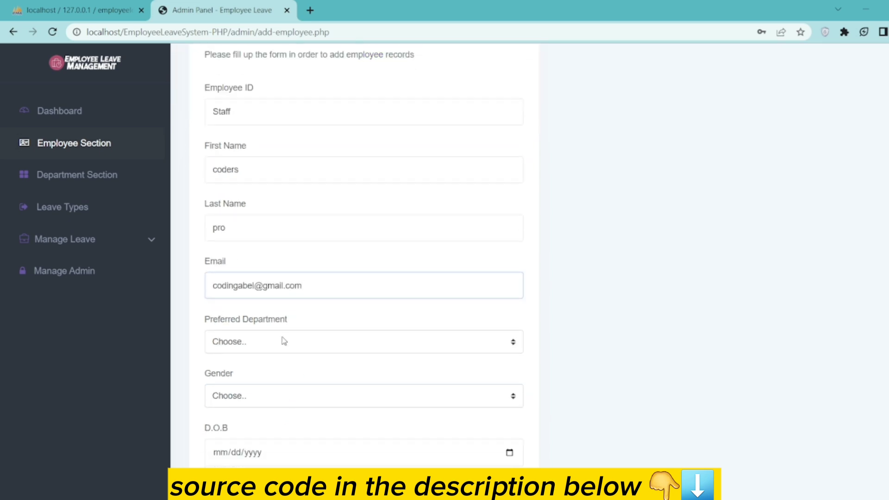
- Set the new employee's department to Computer Science and gender to Female
{"action": "left_click", "coordinate": [284, 341]}
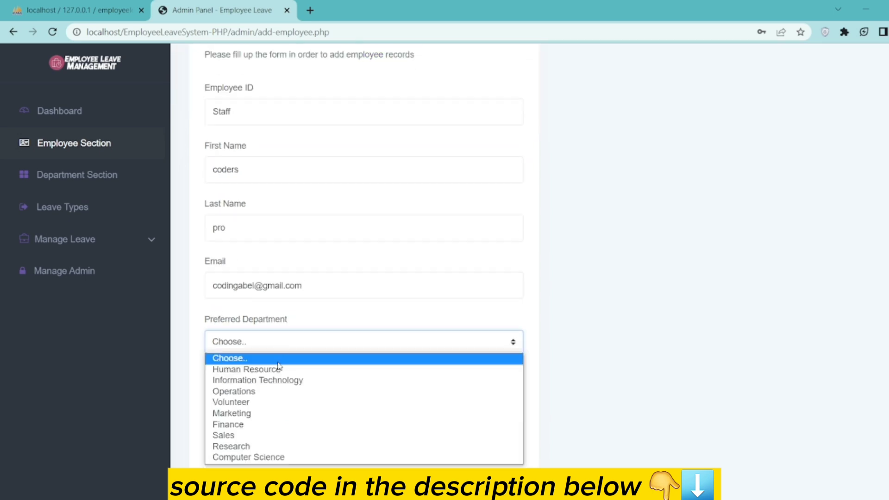
{"action": "left_click", "coordinate": [255, 457]}
{"action": "left_click", "coordinate": [245, 400]}
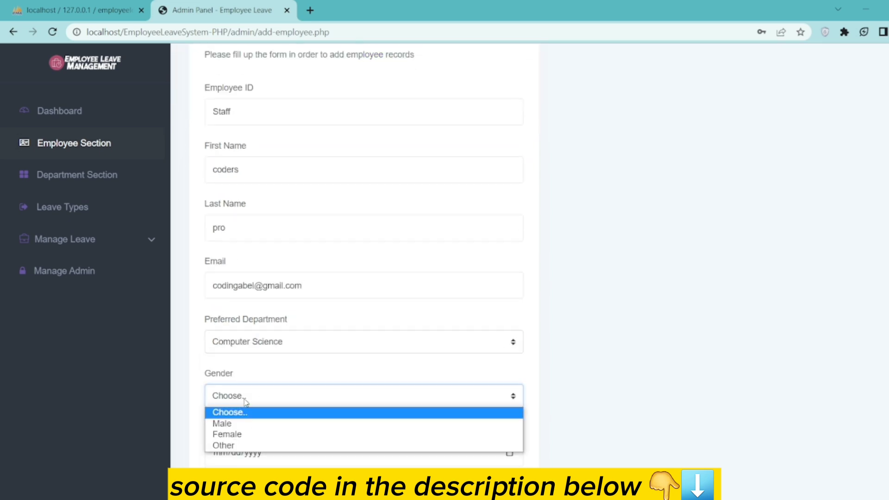
{"action": "left_click", "coordinate": [245, 434]}
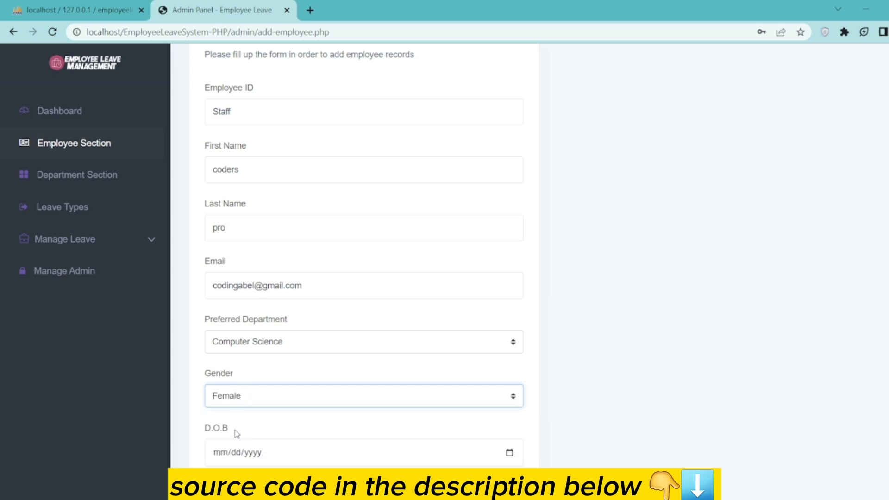
- Enter the date of birth as 09/04/2020
{"action": "scroll", "coordinate": [236, 433], "scroll_direction": "down", "scroll_amount": 3}
{"action": "left_click", "coordinate": [216, 332]}
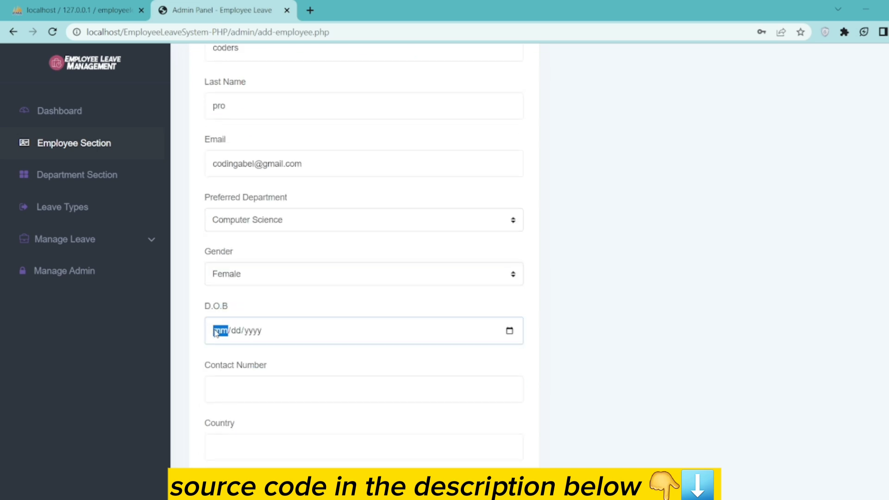
{"action": "type", "text": "09042002"}
{"action": "key", "text": "BackSpace"}
{"action": "type", "text": "20"}
{"action": "key", "text": "BackSpace"}
{"action": "type", "text": "2"}
{"action": "key", "text": "BackSpace"}
{"action": "type", "text": "20"}
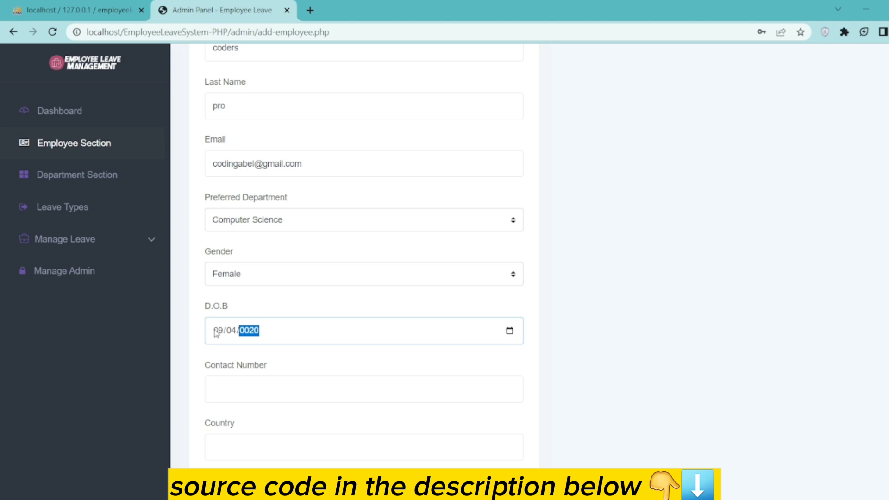
{"action": "type", "text": "20"}
- Enter the employee's contact number
{"action": "left_click", "coordinate": [230, 395]}
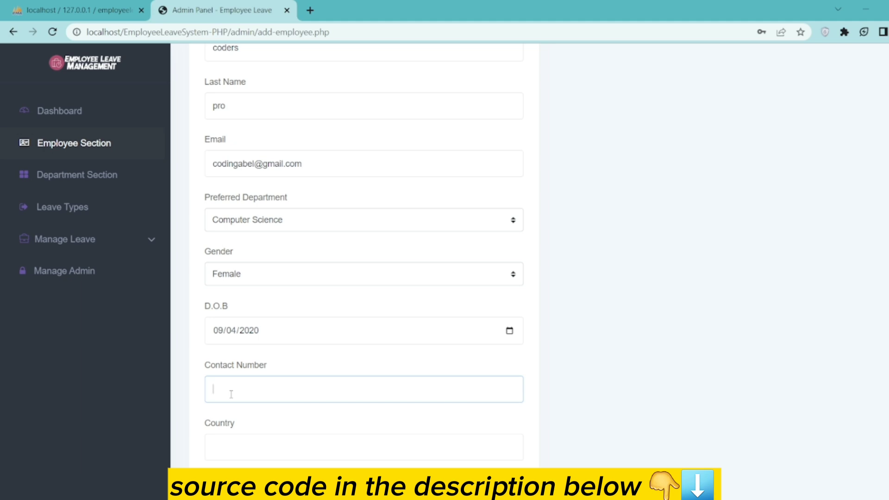
{"action": "left_click", "coordinate": [226, 442]}
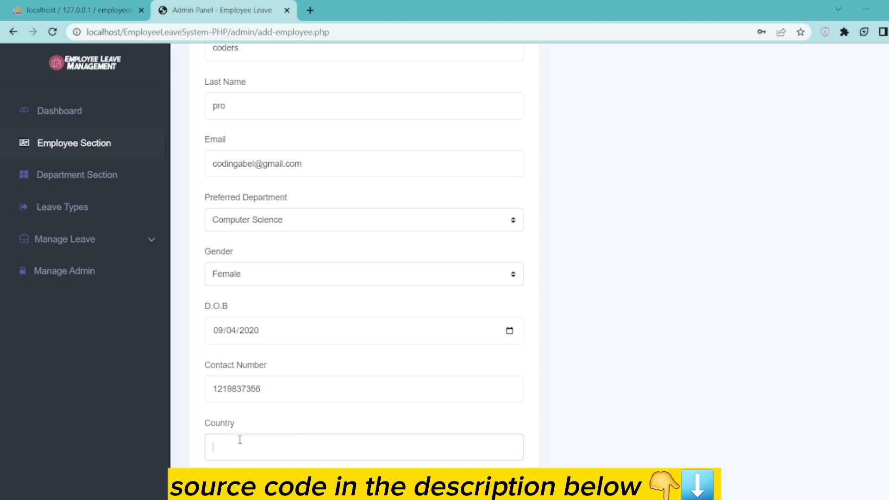
- Fill in Country UK, Address london and City man
{"action": "scroll", "coordinate": [243, 416], "scroll_direction": "down", "scroll_amount": 2}
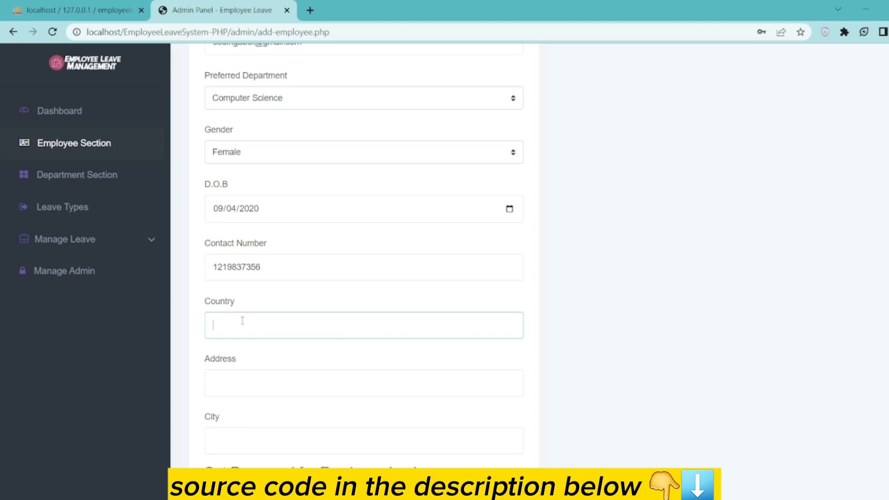
{"action": "type", "text": "UK"}
{"action": "left_click", "coordinate": [241, 386]}
{"action": "type", "text": "long"}
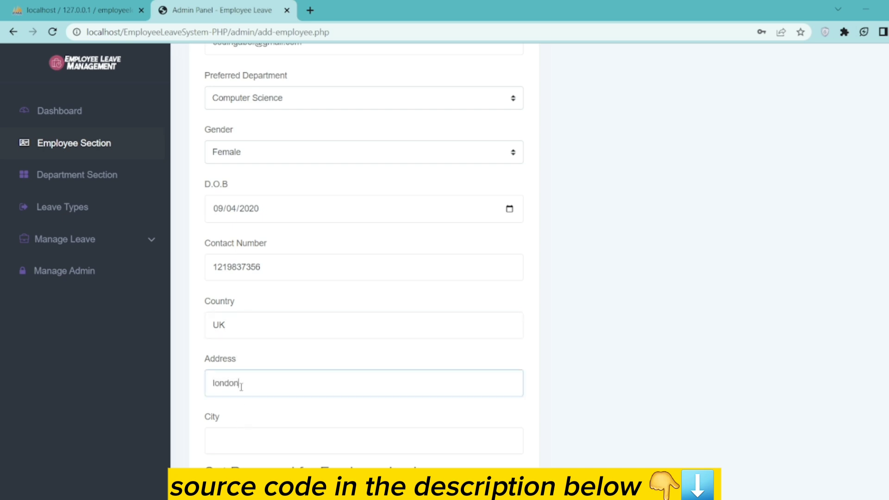
{"action": "left_click", "coordinate": [235, 441]}
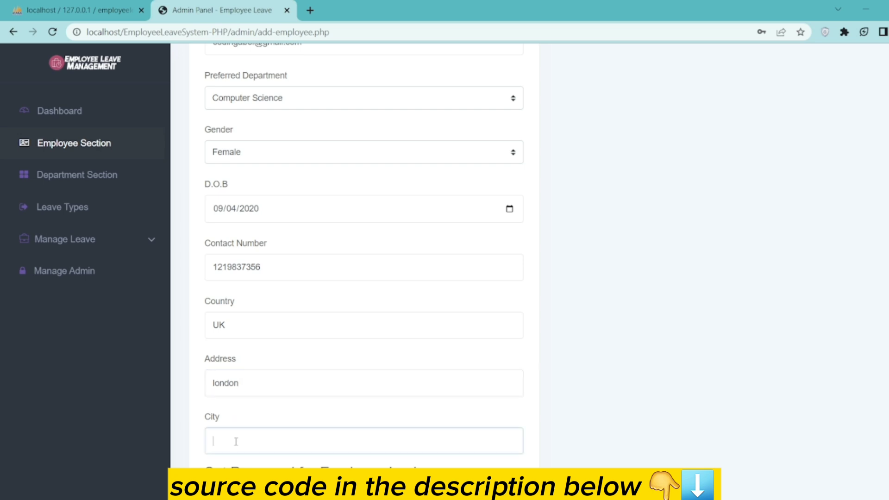
{"action": "type", "text": "man"}
- Set and confirm the login password, then save the new employee record
{"action": "scroll", "coordinate": [239, 444], "scroll_direction": "down", "scroll_amount": 5}
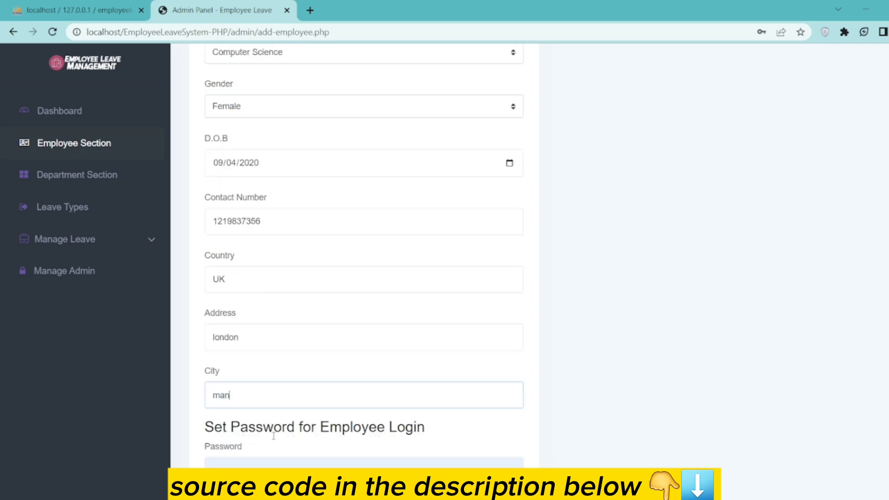
{"action": "key", "text": "Tab"}
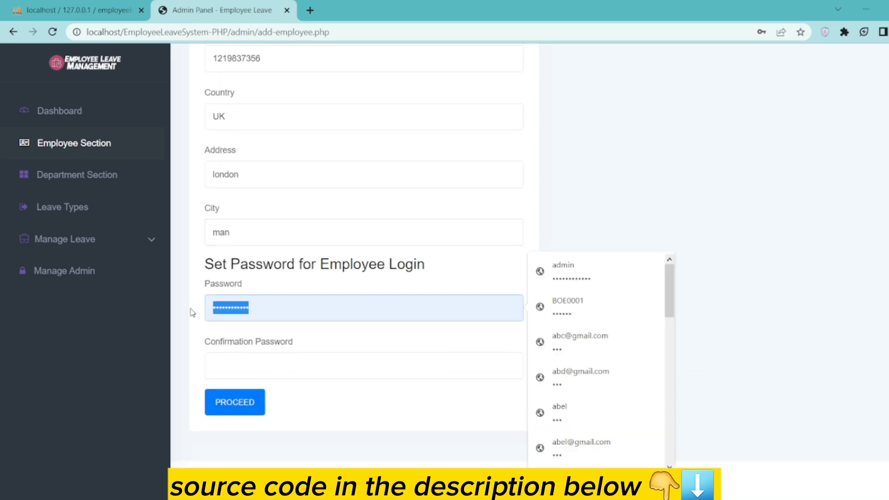
{"action": "type", "text": "123"}
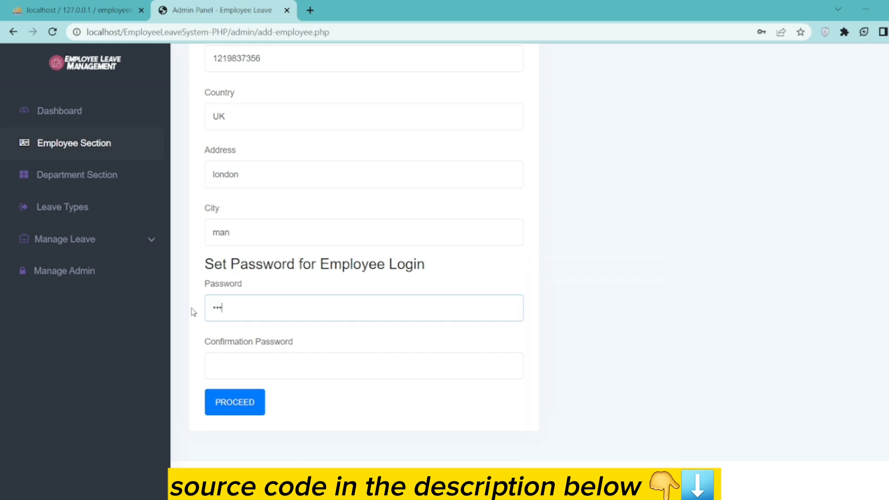
{"action": "left_click", "coordinate": [224, 371]}
{"action": "type", "text": "123"}
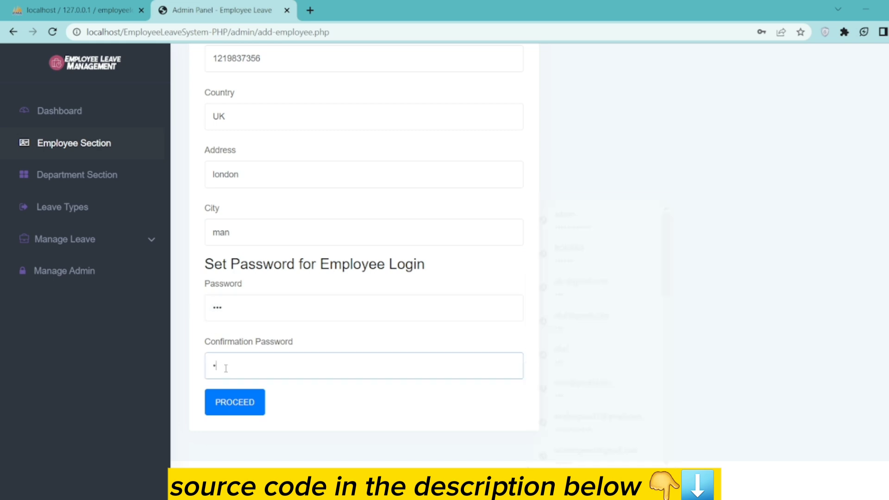
{"action": "left_click", "coordinate": [236, 403]}
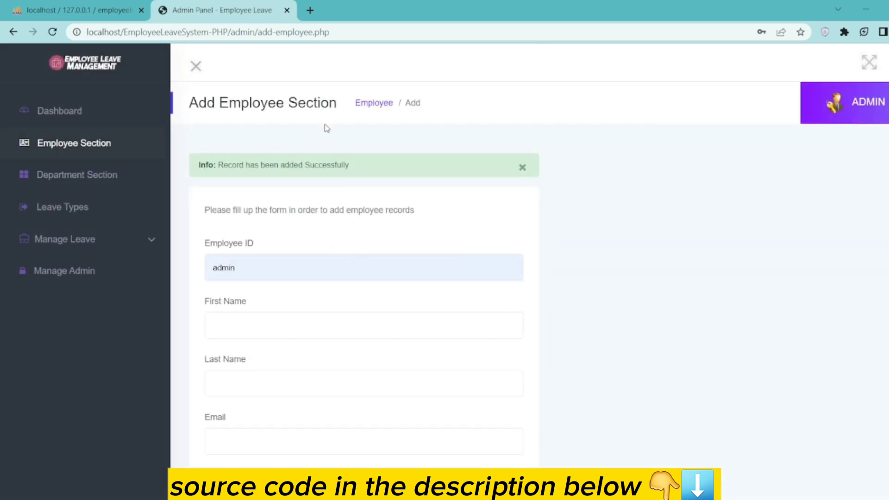
- Confirm the Staff employee in row 10, then return to the Dashboard showing 10 employees
{"action": "left_click", "coordinate": [55, 145]}
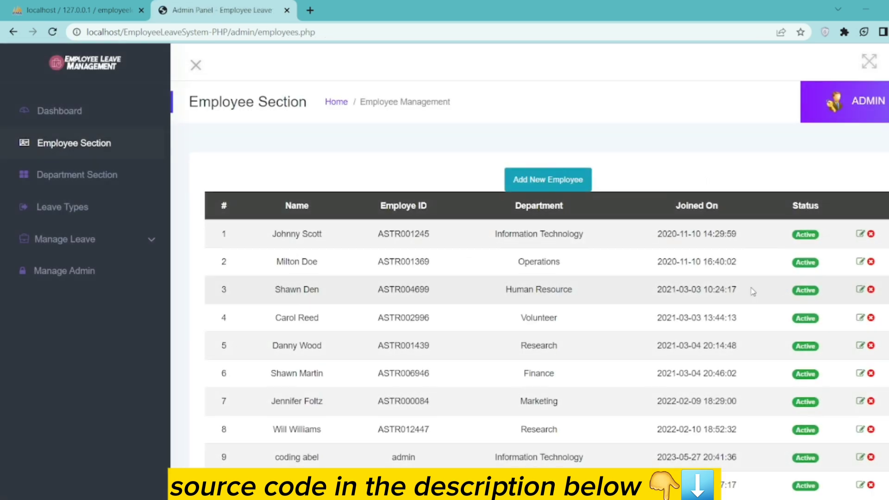
{"action": "scroll", "coordinate": [564, 388], "scroll_direction": "down", "scroll_amount": 2}
{"action": "left_click_drag", "start_coordinate": [396, 392], "coordinate": [417, 396]}
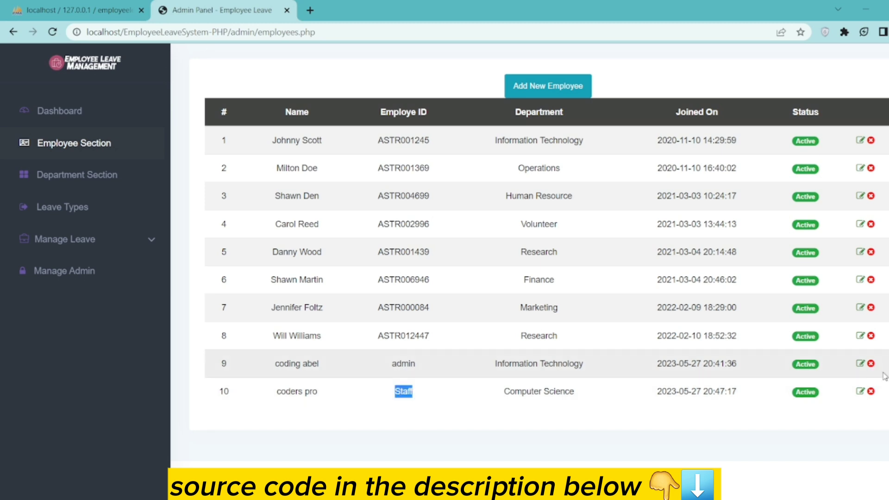
{"action": "left_click", "coordinate": [70, 110]}
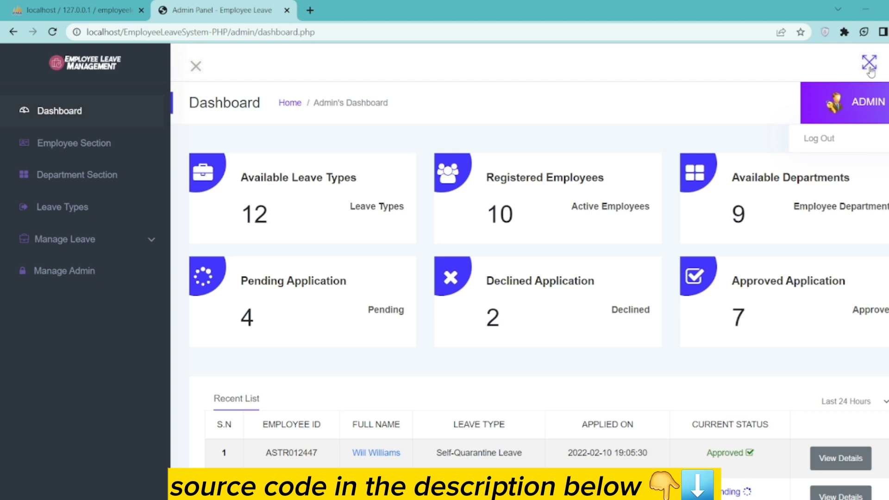
{"action": "left_click", "coordinate": [195, 66]}
{"action": "left_click", "coordinate": [17, 67]}
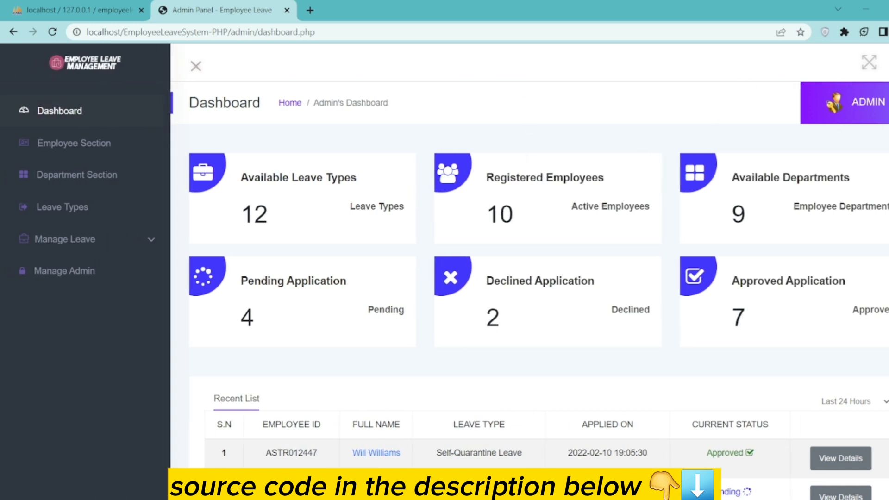
{"action": "left_click", "coordinate": [860, 103]}
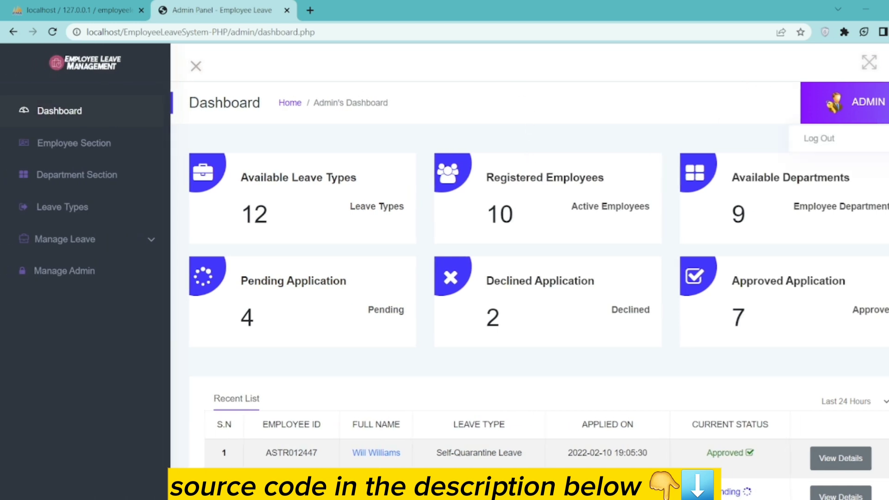
- Log out of the admin panel and start changing the login email on the login page
{"action": "left_click", "coordinate": [832, 142]}
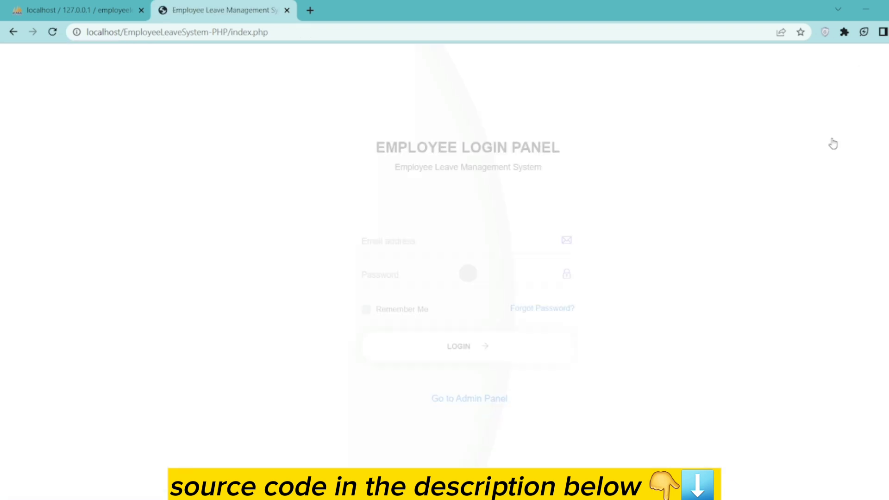
{"action": "left_click", "coordinate": [397, 251]}
{"action": "left_click_drag", "start_coordinate": [427, 246], "coordinate": [357, 245]}
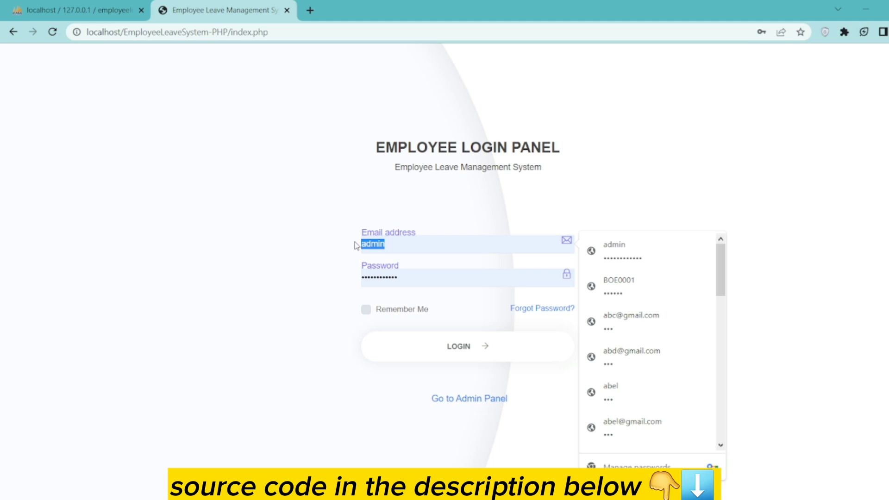
{"action": "type", "text": "ad"}
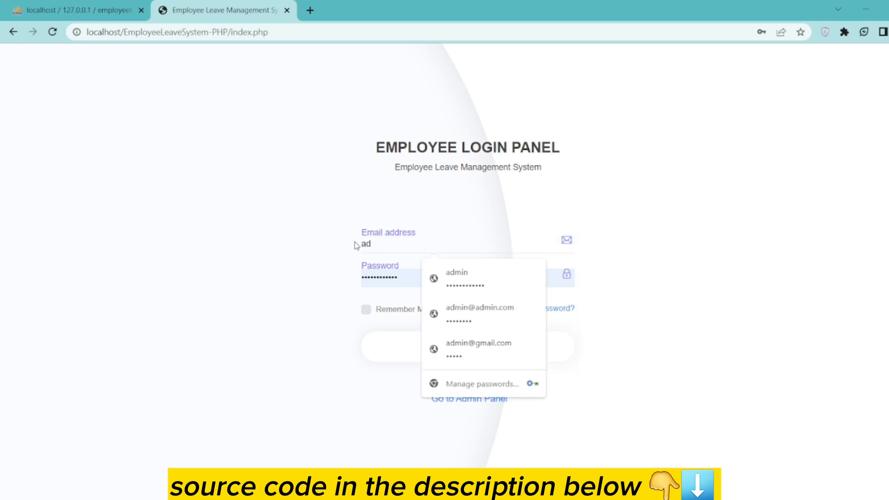
{"action": "key", "text": "BackSpace"}
{"action": "key", "text": "BackSpace"}
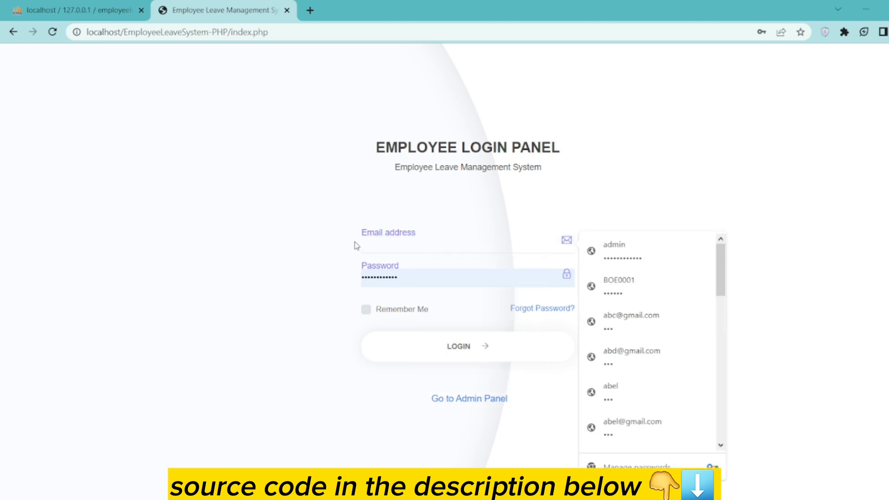
{"action": "type", "text": "co"}
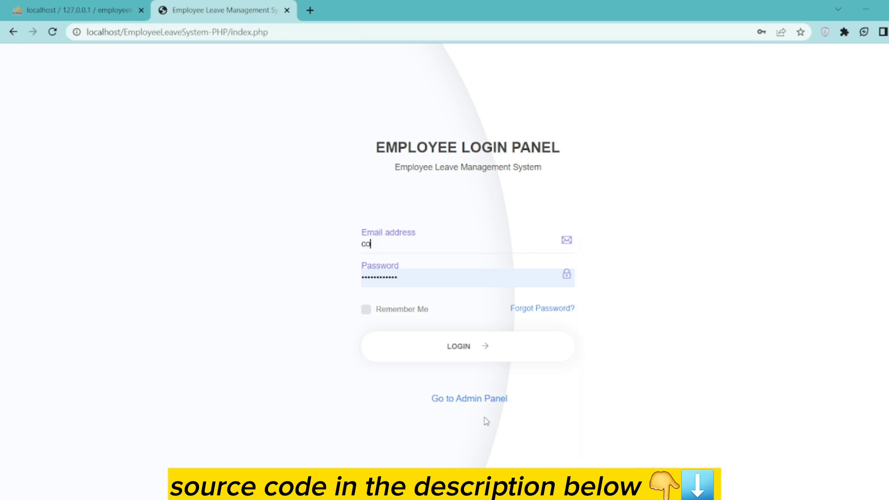
- Try the admin login with the autofilled credentials and dismiss the 'Invalid Details' alert
{"action": "left_click", "coordinate": [481, 399]}
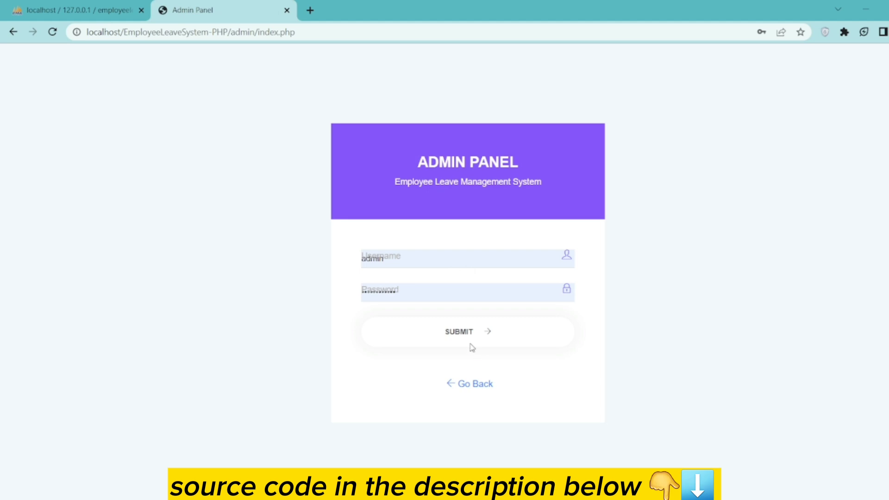
{"action": "left_click", "coordinate": [435, 280]}
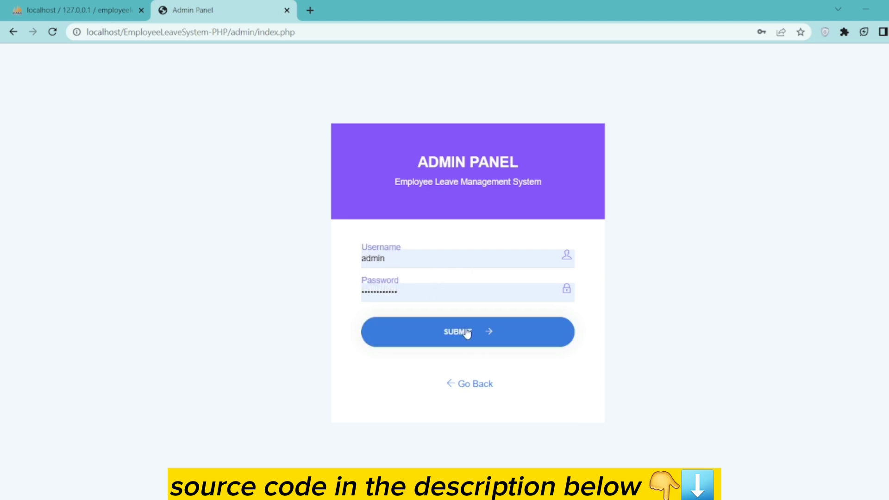
{"action": "left_click", "coordinate": [466, 337]}
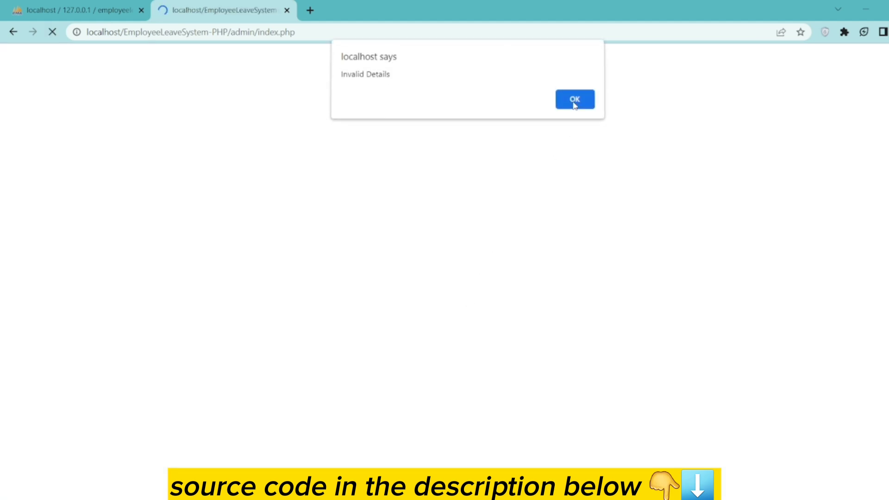
{"action": "left_click", "coordinate": [575, 101]}
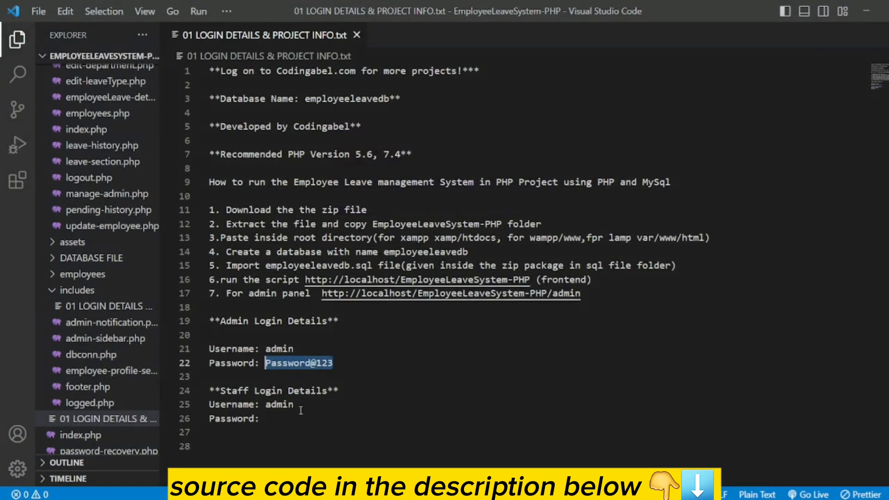
- Copy the admin password from the VS Code login-details file into the admin login's password field
{"action": "left_click", "coordinate": [303, 349]}
{"action": "left_click_drag", "start_coordinate": [333, 363], "coordinate": [265, 363]}
{"action": "right_click", "coordinate": [277, 363]}
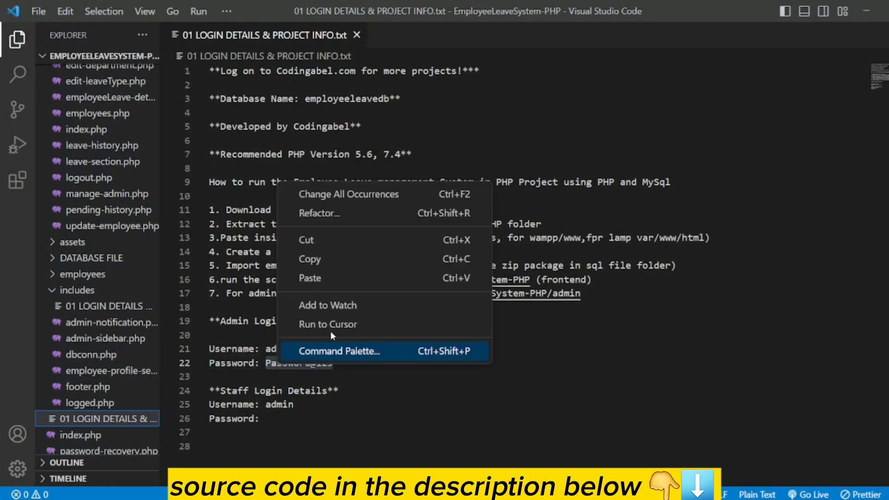
{"action": "left_click", "coordinate": [315, 257]}
{"action": "key", "text": "alt+Tab"}
{"action": "left_click_drag", "start_coordinate": [402, 292], "coordinate": [364, 292]}
{"action": "right_click", "coordinate": [376, 292]}
{"action": "left_click", "coordinate": [411, 154]}
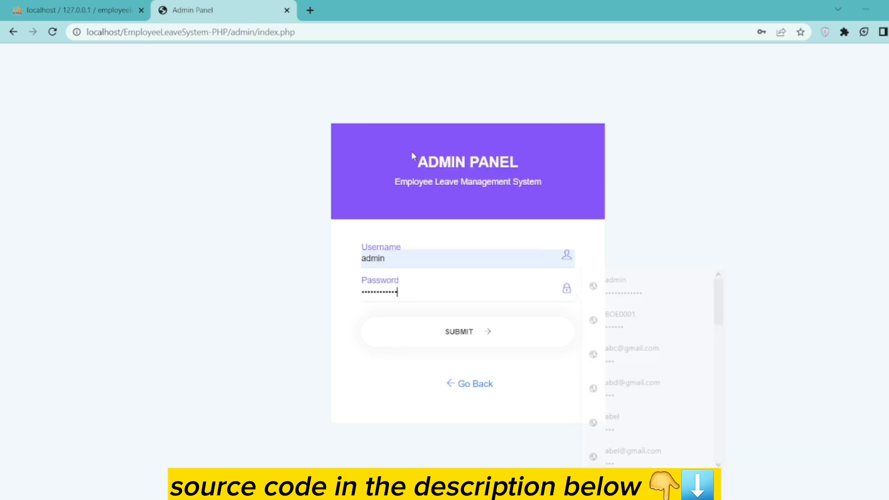
- Log in as admin without saving the password, and scroll the Employee Section down to coders pro
{"action": "left_click", "coordinate": [459, 331]}
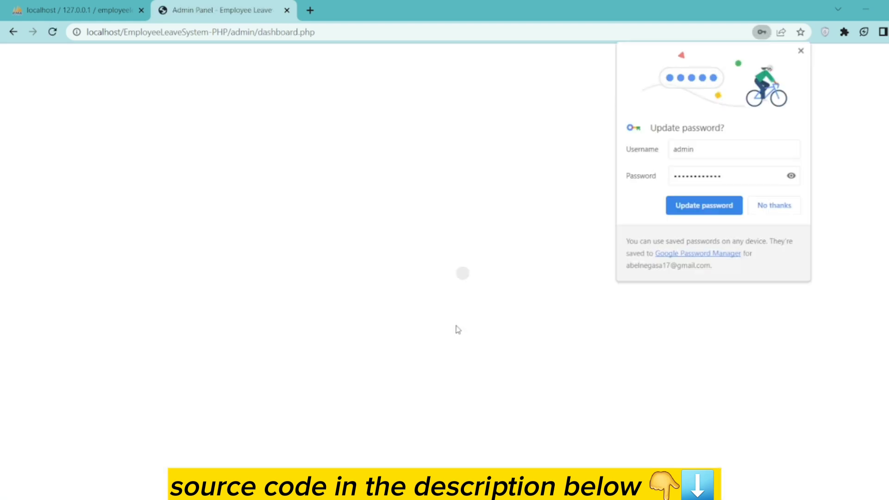
{"action": "left_click", "coordinate": [773, 205]}
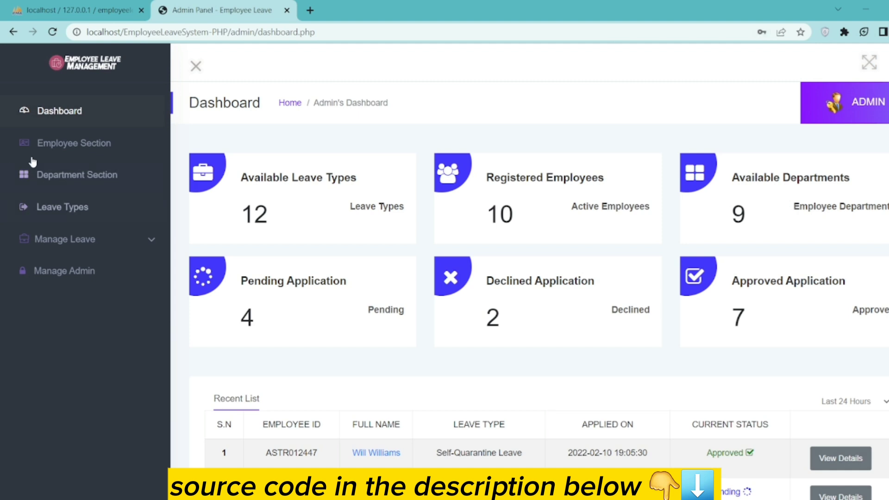
{"action": "left_click", "coordinate": [82, 143]}
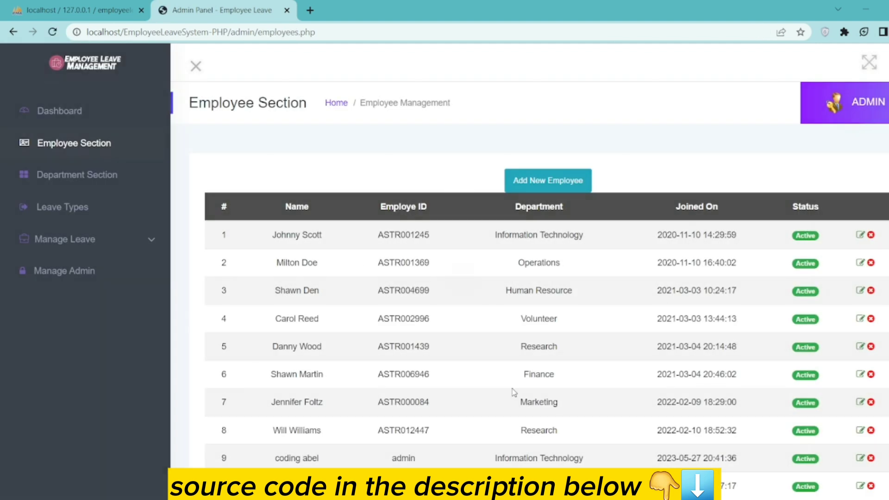
{"action": "scroll", "coordinate": [514, 392], "scroll_direction": "down", "scroll_amount": 2}
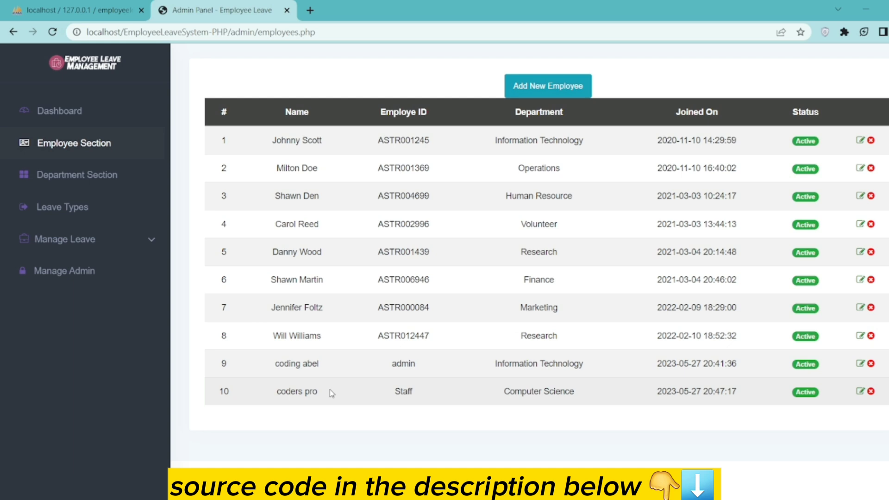
- Copy coders pro's email address from the employee's edit form
{"action": "left_click", "coordinate": [860, 391]}
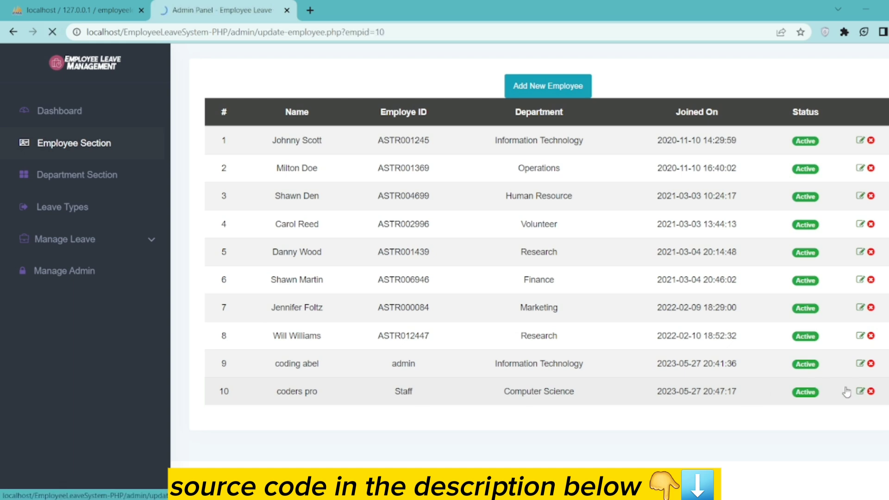
{"action": "left_click_drag", "start_coordinate": [304, 353], "coordinate": [213, 354]}
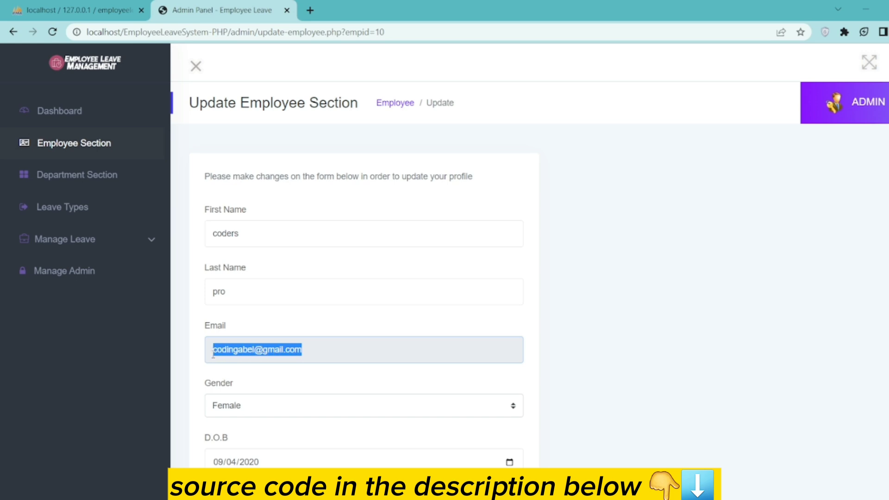
{"action": "right_click", "coordinate": [214, 351]}
{"action": "left_click", "coordinate": [279, 363]}
- Load the employee login page in a new tab using the site's base address
{"action": "left_click", "coordinate": [310, 10]}
{"action": "left_click", "coordinate": [226, 8]}
{"action": "left_click_drag", "start_coordinate": [228, 32], "coordinate": [87, 32]}
{"action": "right_click", "coordinate": [121, 33]}
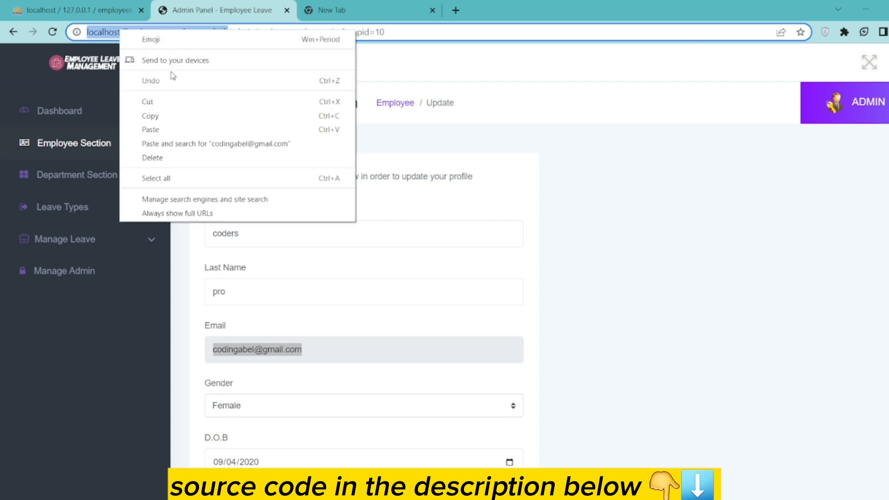
{"action": "left_click", "coordinate": [165, 114]}
{"action": "left_click", "coordinate": [363, 5]}
{"action": "right_click", "coordinate": [149, 33]}
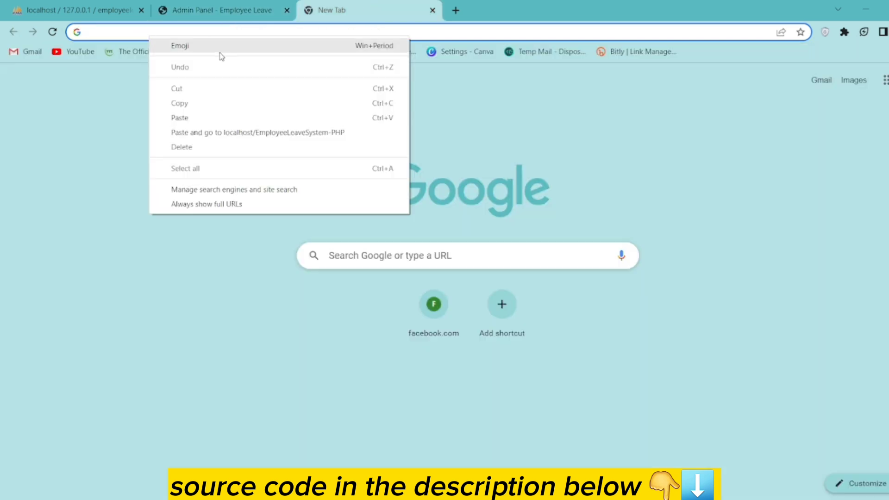
{"action": "left_click", "coordinate": [200, 133]}
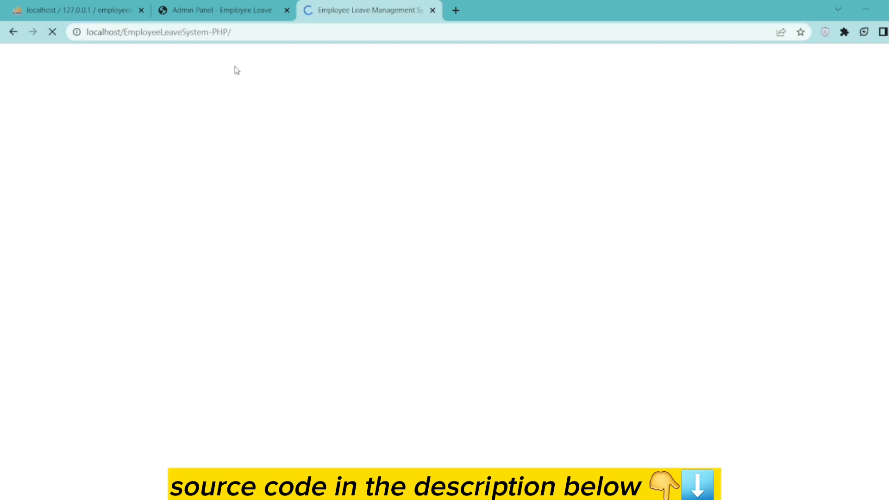
{"action": "left_click", "coordinate": [248, 7]}
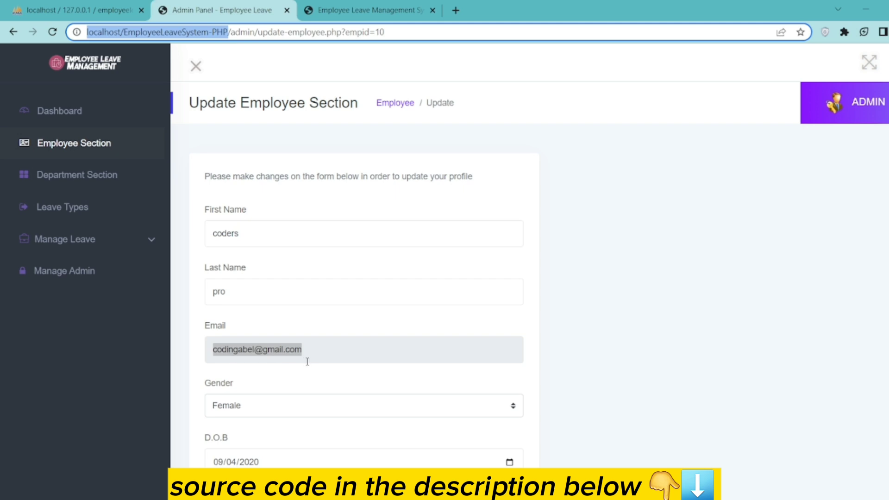
{"action": "left_click", "coordinate": [364, 9]}
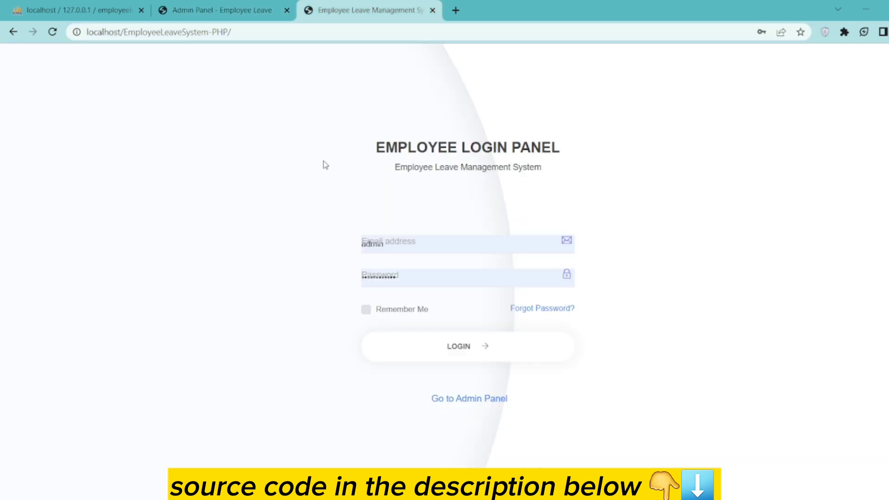
- Paste coders pro's email address into the employee login email field
{"action": "double_click", "coordinate": [396, 245]}
{"action": "left_click", "coordinate": [259, 10]}
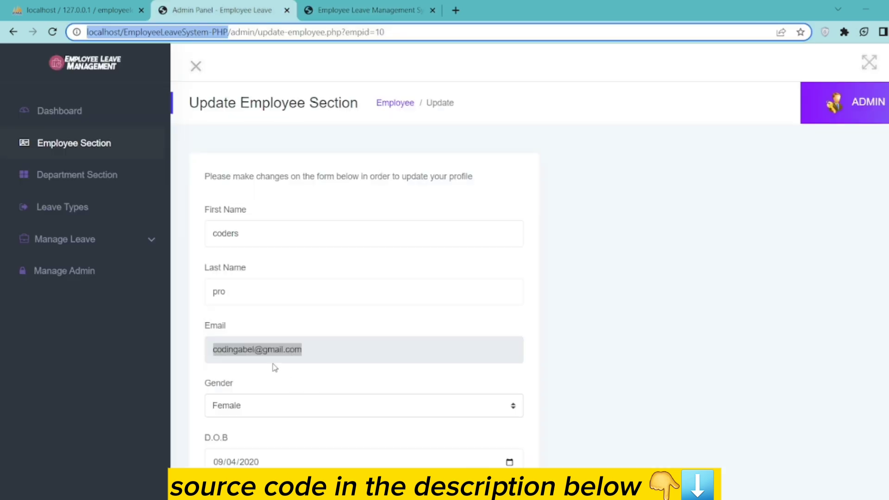
{"action": "right_click", "coordinate": [280, 352]}
{"action": "left_click", "coordinate": [305, 360]}
{"action": "left_click", "coordinate": [396, 5]}
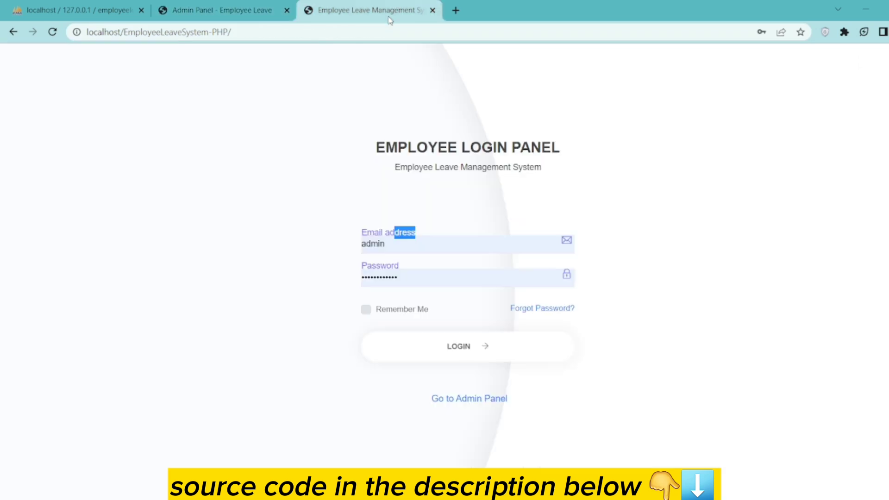
{"action": "left_click", "coordinate": [396, 243]}
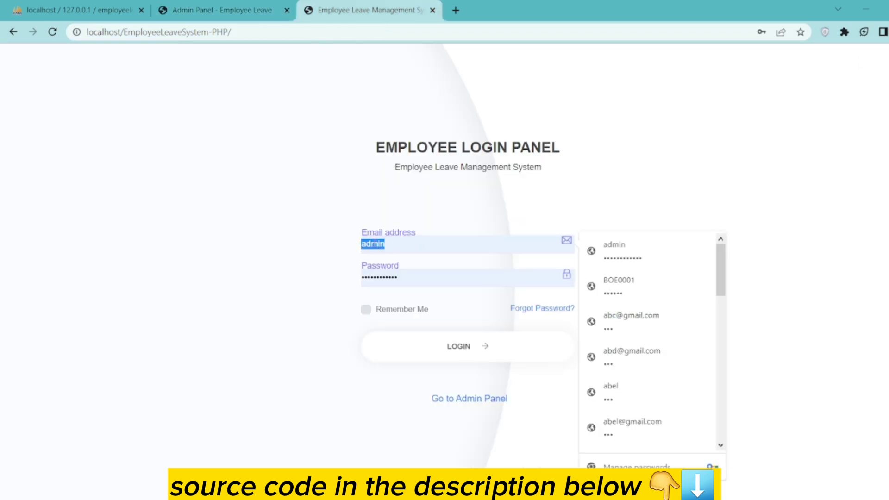
{"action": "right_click", "coordinate": [389, 242]}
{"action": "left_click", "coordinate": [406, 300]}
- Recheck the admin page, then select the saved password on the employee login form to replace it
{"action": "left_click", "coordinate": [259, 8]}
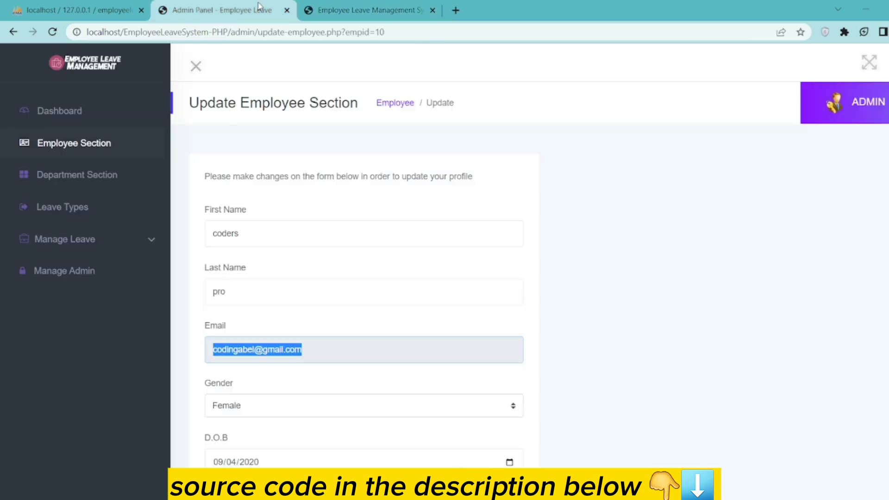
{"action": "scroll", "coordinate": [323, 323], "scroll_direction": "down", "scroll_amount": 10}
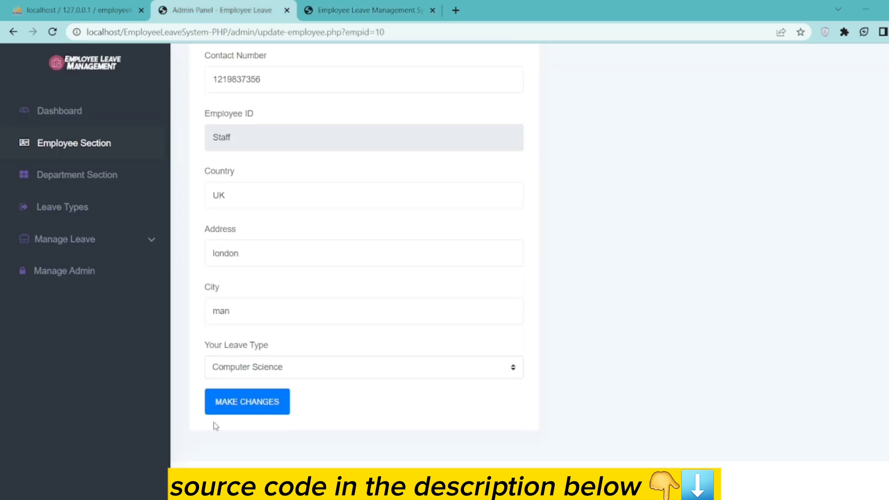
{"action": "scroll", "coordinate": [292, 353], "scroll_direction": "up", "scroll_amount": 3}
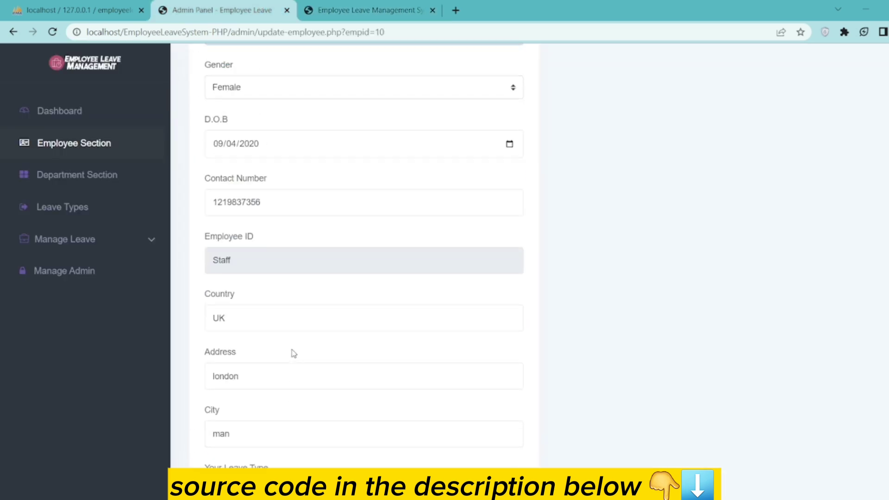
{"action": "scroll", "coordinate": [293, 353], "scroll_direction": "up", "scroll_amount": 3}
{"action": "left_click", "coordinate": [366, 10]}
{"action": "left_click_drag", "start_coordinate": [414, 278], "coordinate": [348, 277]}
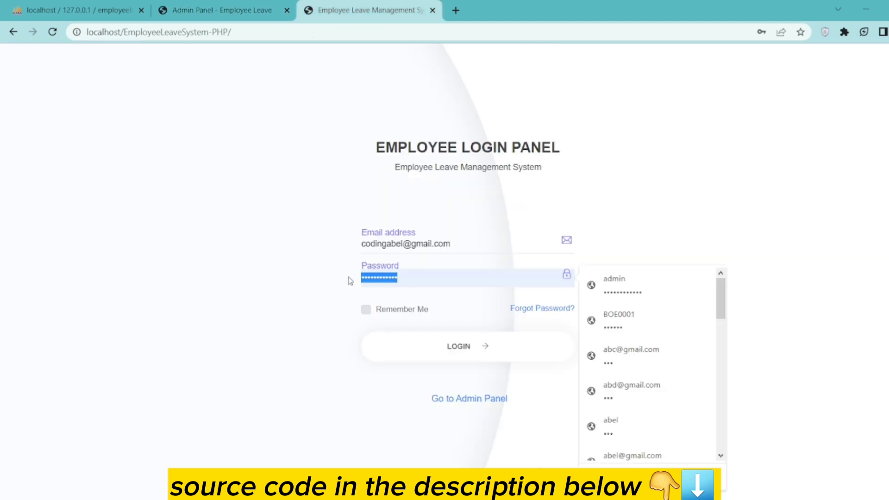
{"action": "type", "text": "123"}
{"action": "left_click", "coordinate": [469, 349]}
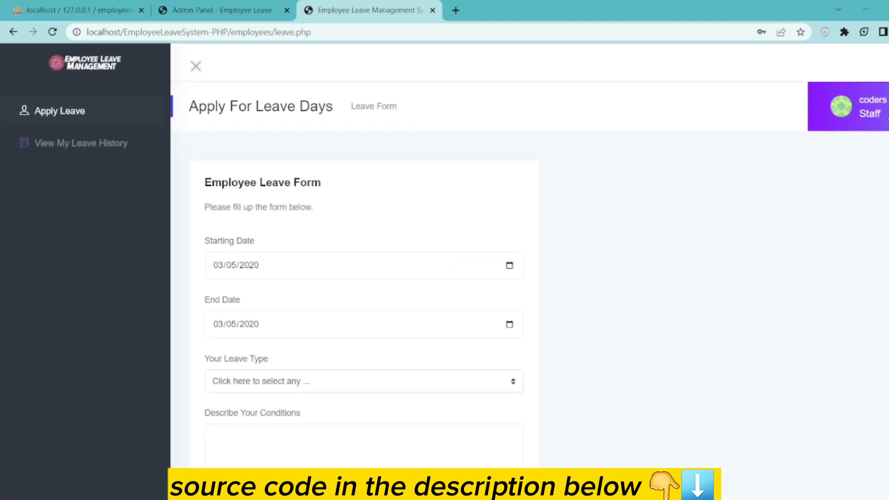
{"action": "left_click", "coordinate": [808, 147]}
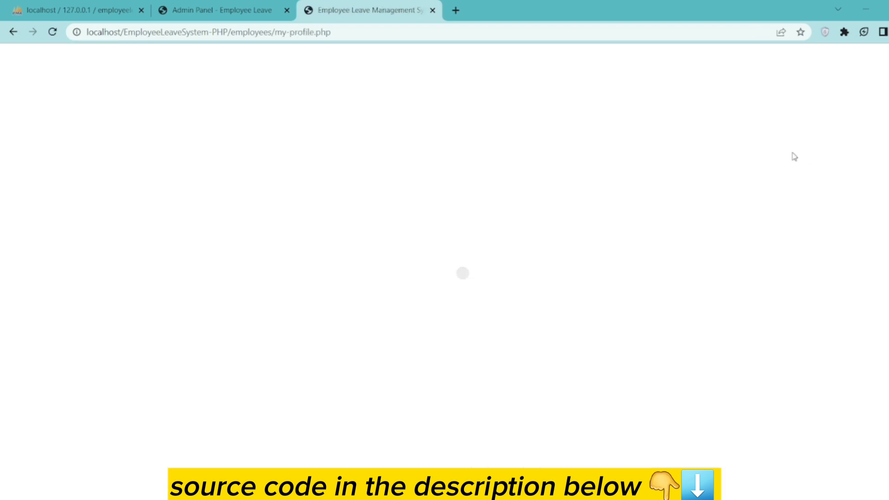
{"action": "scroll", "coordinate": [370, 359], "scroll_direction": "down", "scroll_amount": 3}
{"action": "scroll", "coordinate": [370, 360], "scroll_direction": "up", "scroll_amount": 3}
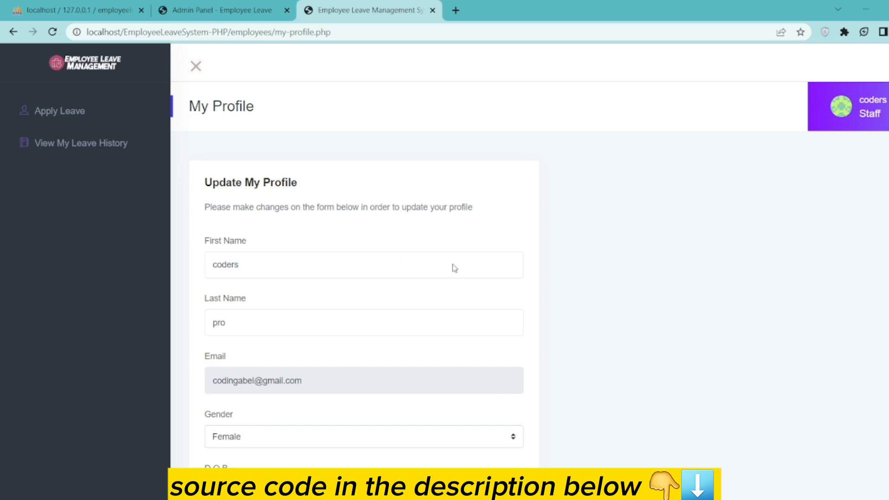
{"action": "left_click", "coordinate": [90, 112]}
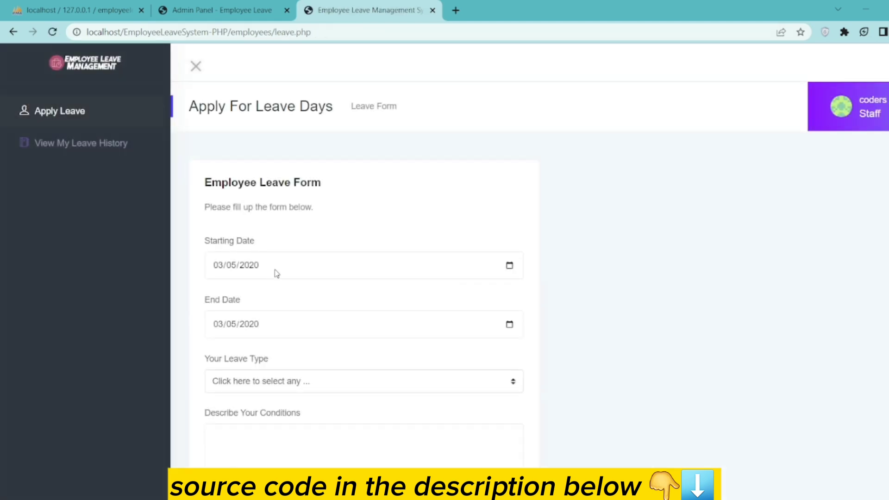
- Set the leave period from 05/27/2023 to 06/27/2023
{"action": "left_click", "coordinate": [509, 266]}
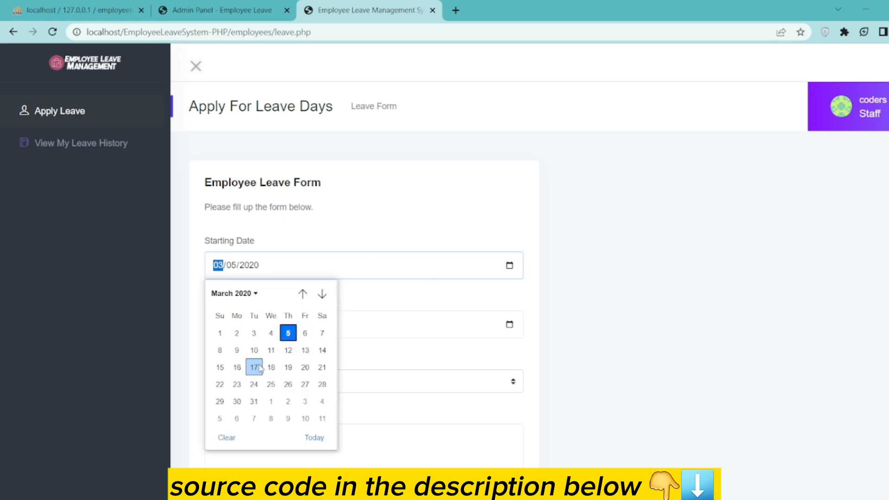
{"action": "left_click", "coordinate": [305, 334]}
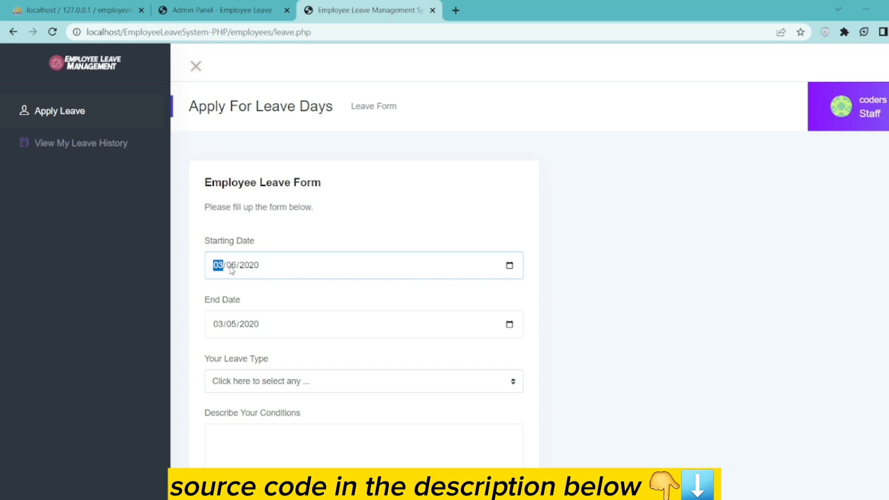
{"action": "left_click", "coordinate": [509, 266]}
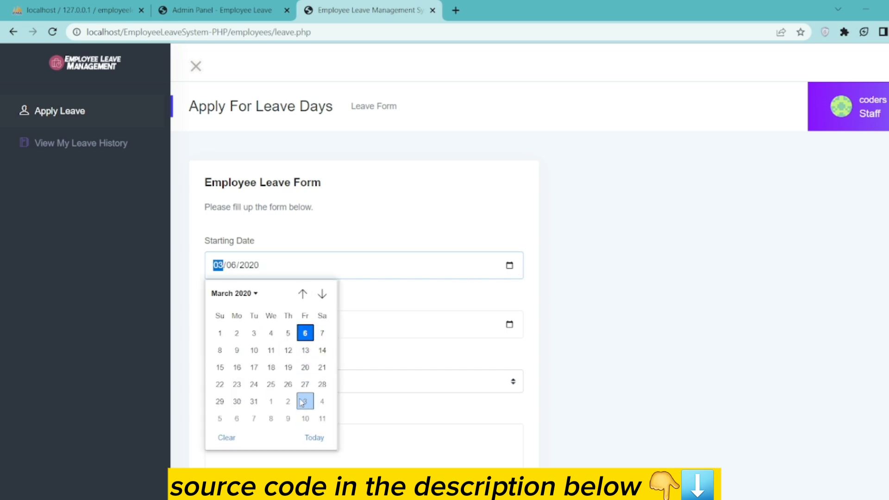
{"action": "left_click", "coordinate": [315, 438]}
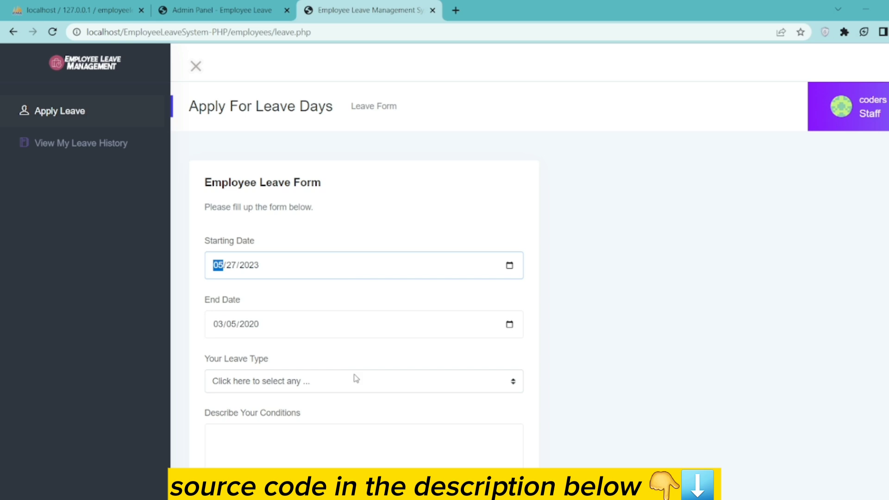
{"action": "left_click", "coordinate": [509, 325]}
{"action": "left_click", "coordinate": [315, 298]}
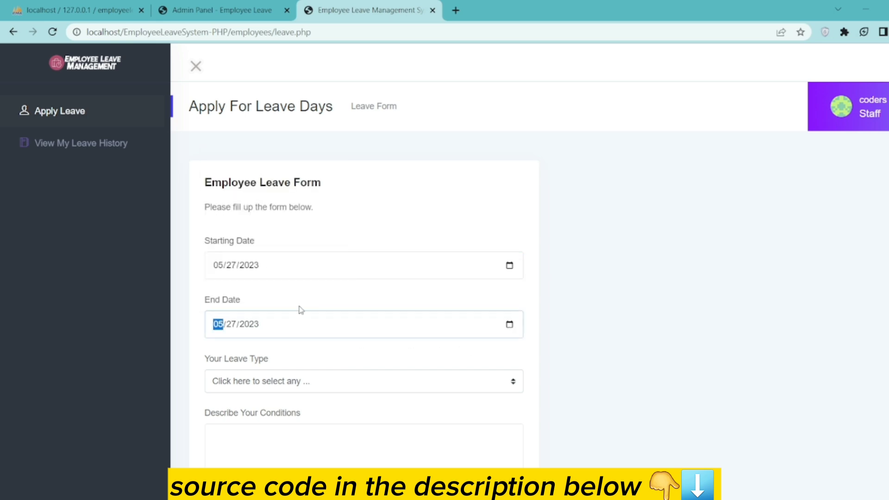
{"action": "left_click", "coordinate": [231, 323]}
{"action": "left_click", "coordinate": [219, 324]}
{"action": "type", "text": "06"}
- Choose Medical Leave, describe the conditions as 'something', and submit the application
{"action": "left_click", "coordinate": [295, 381]}
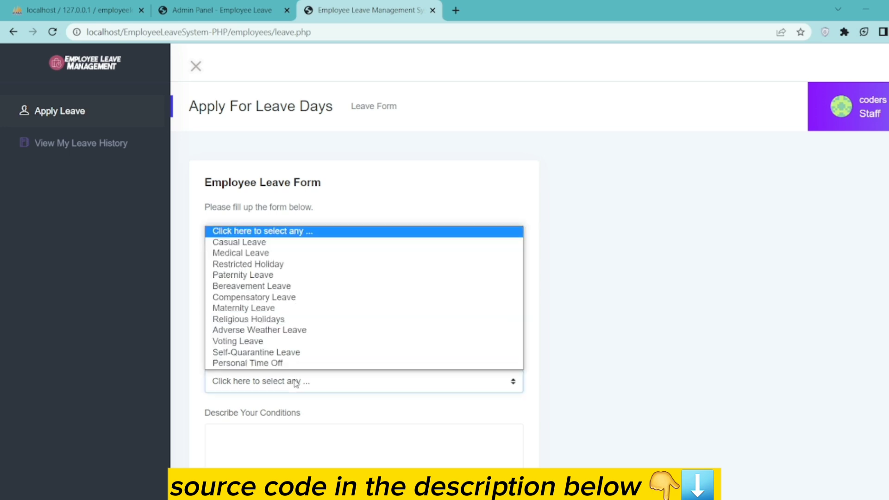
{"action": "left_click", "coordinate": [254, 254]}
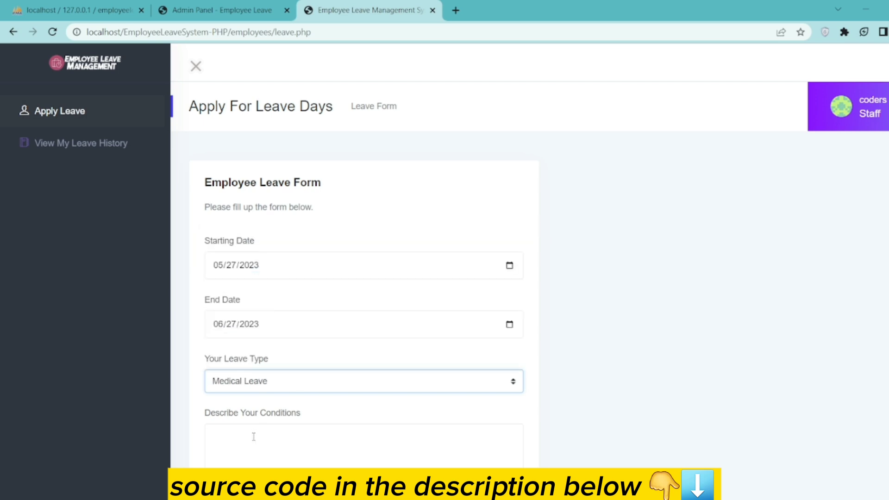
{"action": "scroll", "coordinate": [253, 437], "scroll_direction": "down", "scroll_amount": 1}
{"action": "left_click", "coordinate": [244, 378]}
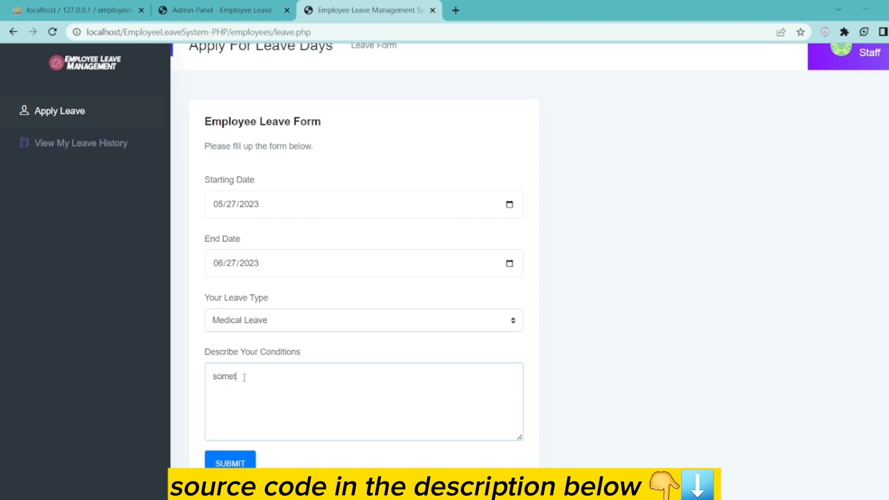
{"action": "left_click", "coordinate": [227, 463]}
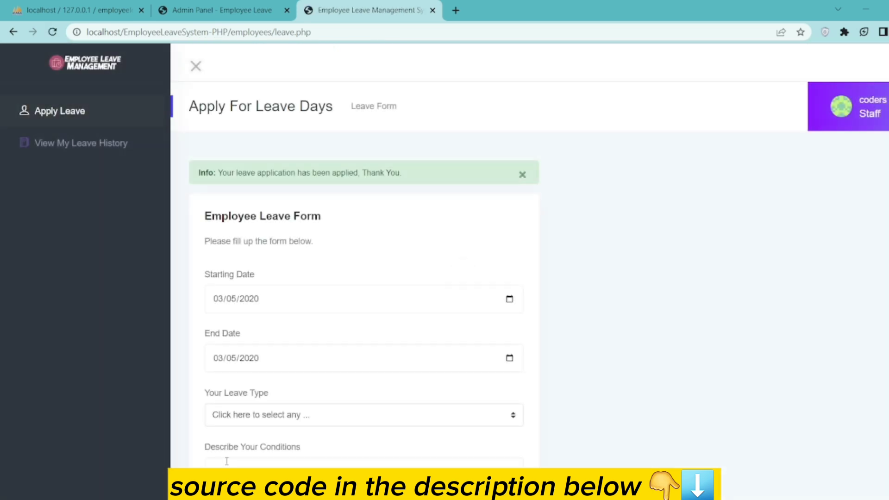
{"action": "left_click_drag", "start_coordinate": [400, 176], "coordinate": [213, 173]}
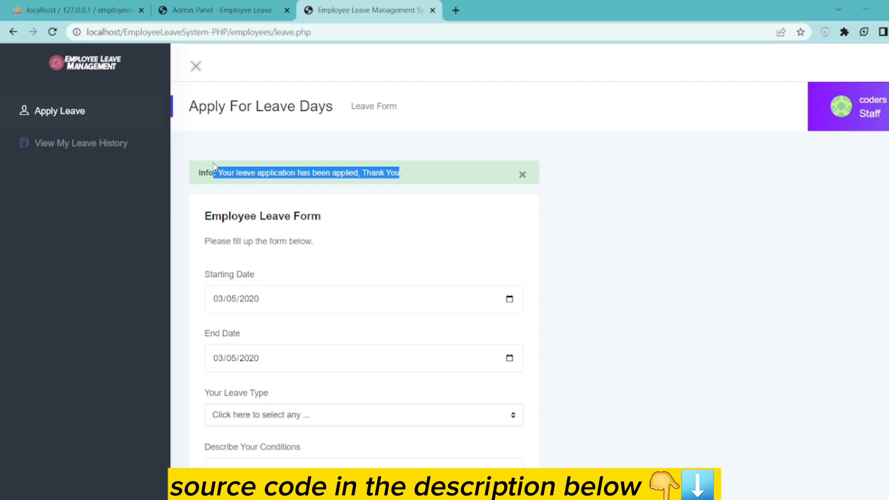
{"action": "left_click", "coordinate": [74, 144]}
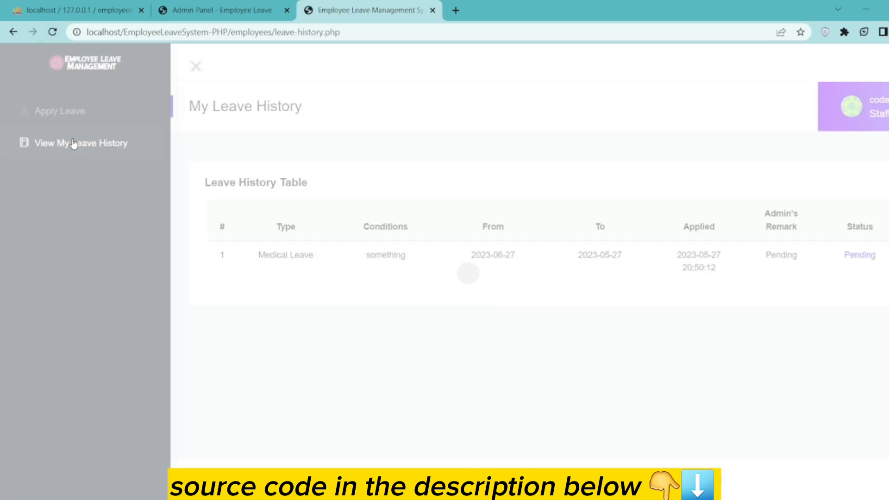
{"action": "left_click_drag", "start_coordinate": [254, 266], "coordinate": [870, 268]}
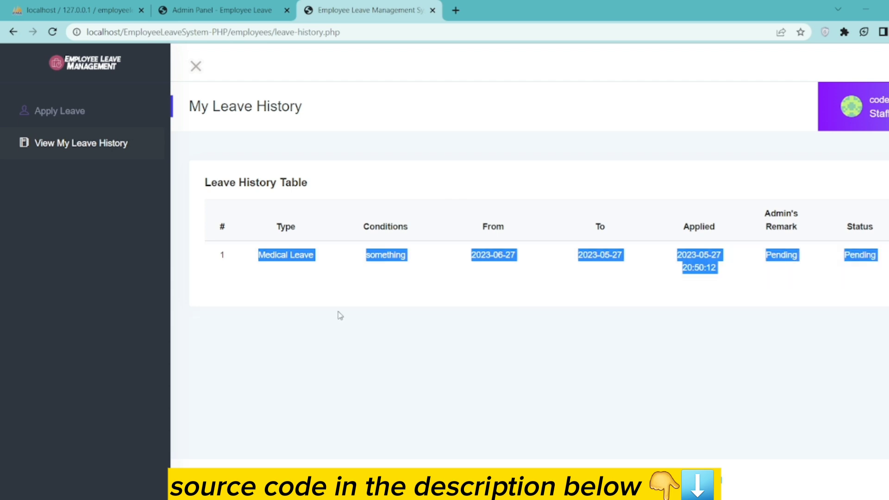
{"action": "left_click", "coordinate": [44, 111]}
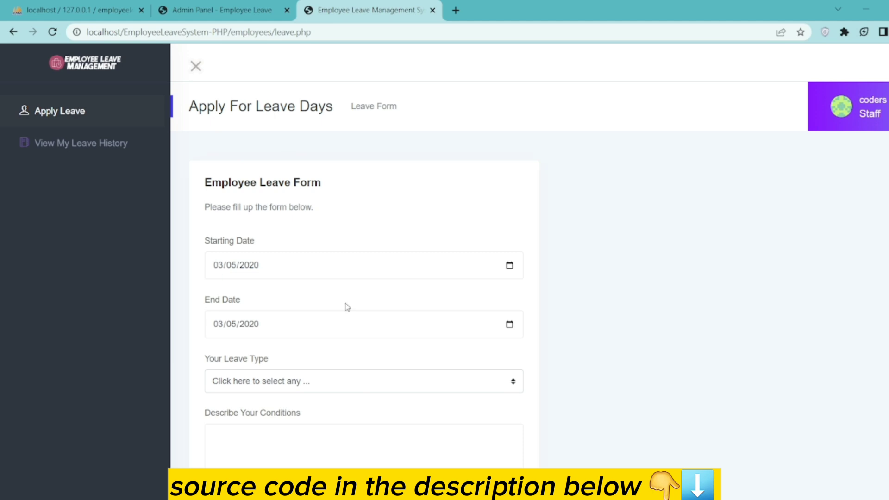
{"action": "left_click", "coordinate": [880, 113]}
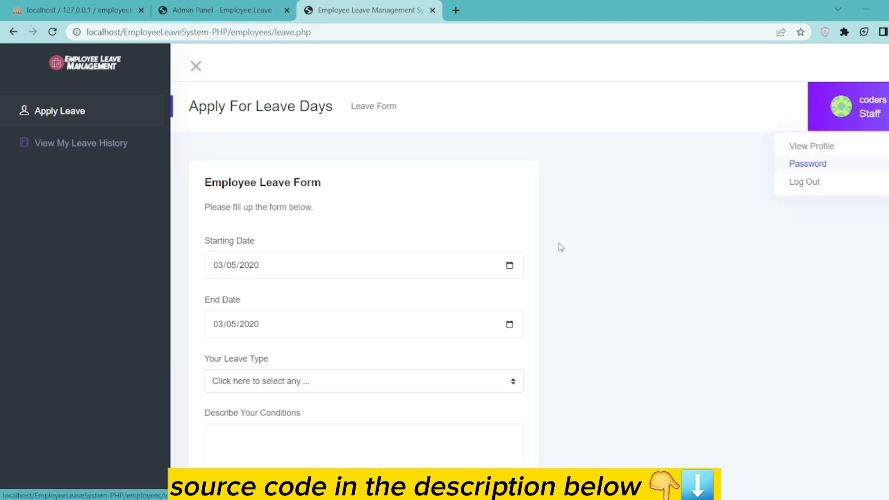
- In the admin tab, open coders pro's pending Medical Leave request from the Dashboard notification
{"action": "left_click", "coordinate": [213, 5]}
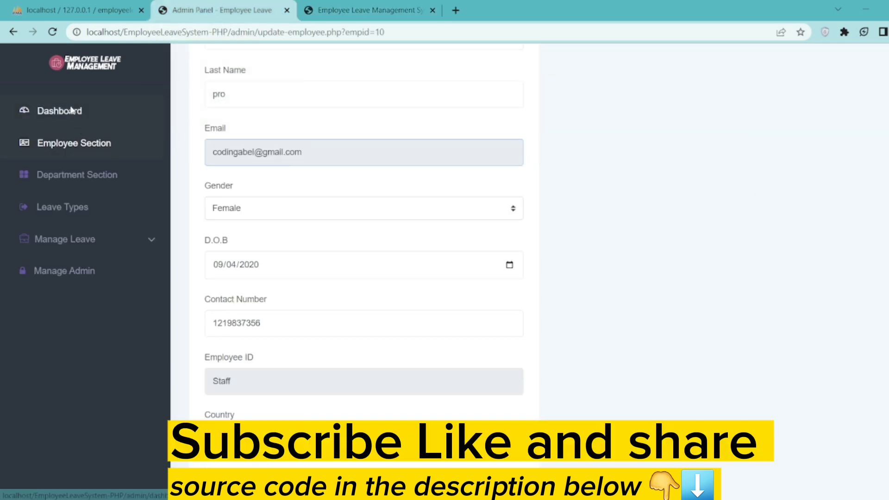
{"action": "left_click", "coordinate": [70, 110]}
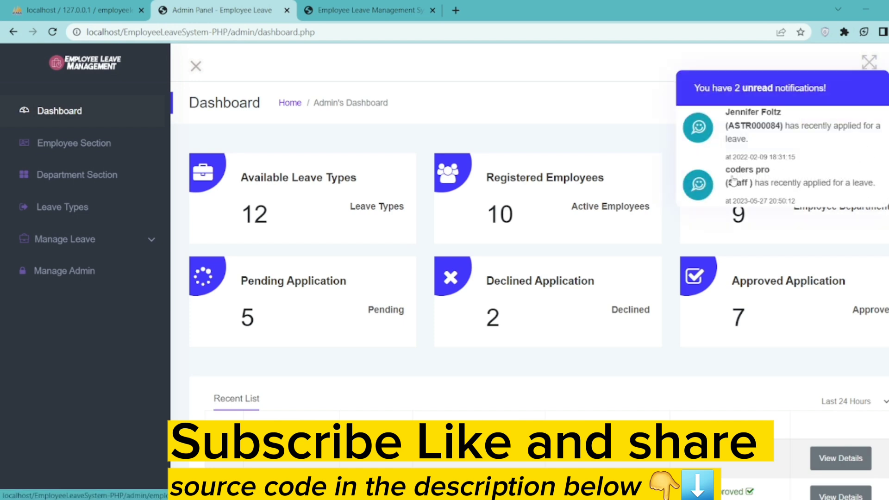
{"action": "left_click", "coordinate": [774, 184]}
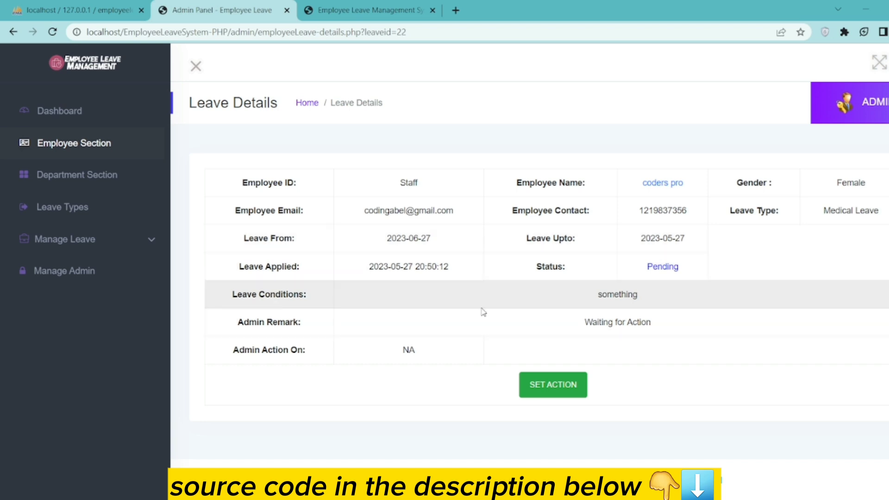
- Approve the Medical Leave request with the remark 'Approved', then go back to the Dashboard
{"action": "left_click", "coordinate": [552, 388]}
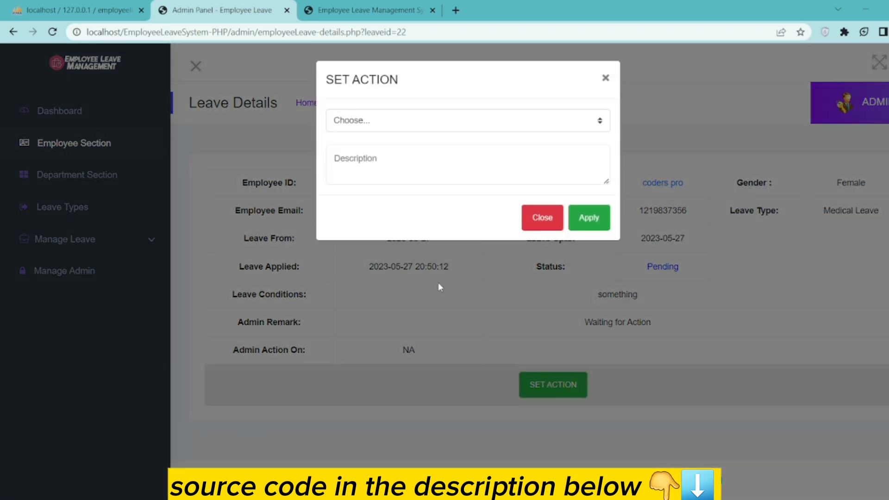
{"action": "left_click", "coordinate": [377, 129]}
{"action": "left_click", "coordinate": [369, 146]}
{"action": "left_click", "coordinate": [368, 159]}
{"action": "type", "text": "h"}
{"action": "key", "text": "BackSpace"}
{"action": "type", "text": "yes"}
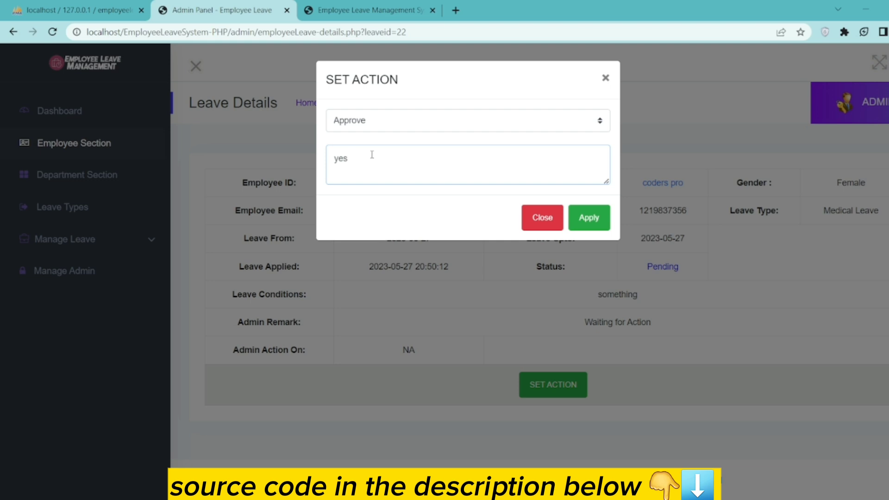
{"action": "key", "text": "BackSpace"}
{"action": "key", "text": "BackSpace"}
{"action": "key", "text": "BackSpace"}
{"action": "type", "text": "Ap"}
{"action": "left_click", "coordinate": [588, 216]}
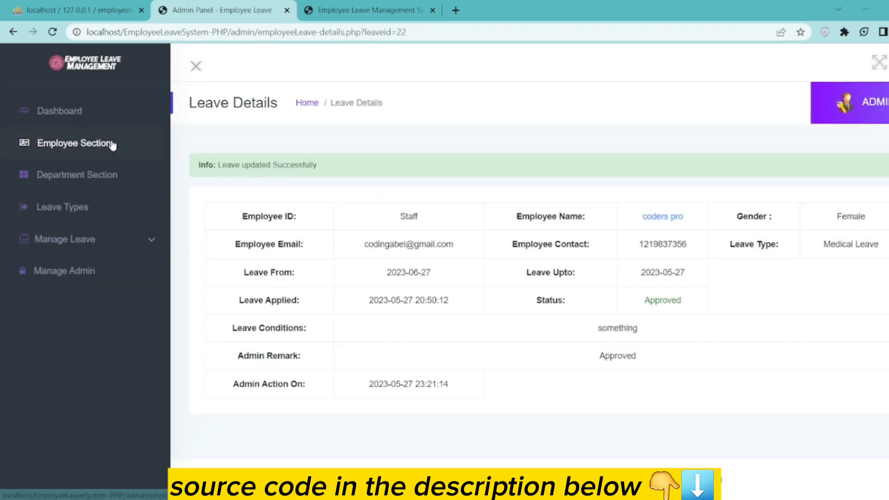
{"action": "left_click", "coordinate": [77, 114]}
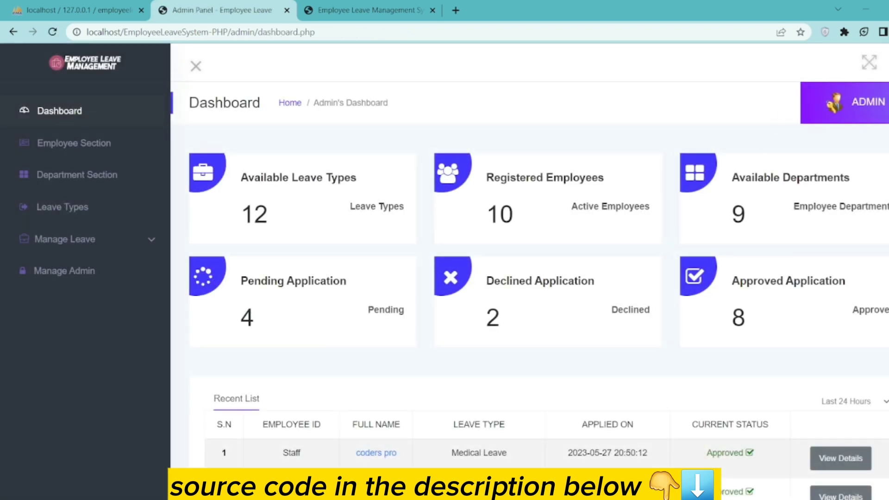
- Open the Manage Leave > Approved list of leave applications
{"action": "scroll", "coordinate": [532, 278], "scroll_direction": "down", "scroll_amount": 5}
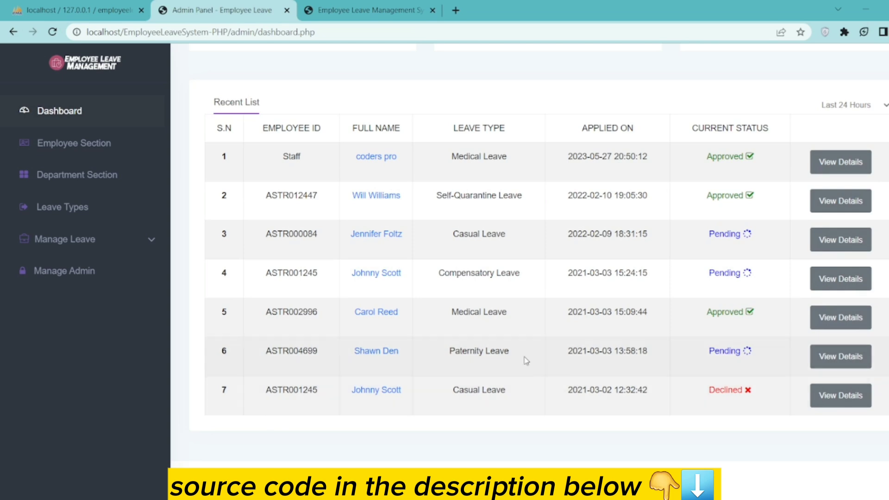
{"action": "scroll", "coordinate": [526, 361], "scroll_direction": "up", "scroll_amount": 3}
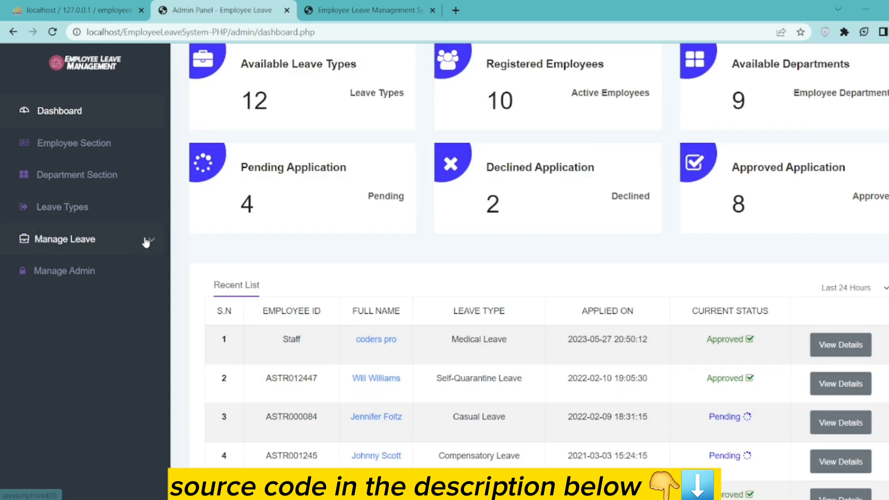
{"action": "left_click", "coordinate": [146, 241]}
{"action": "left_click", "coordinate": [66, 291]}
{"action": "scroll", "coordinate": [375, 308], "scroll_direction": "down", "scroll_amount": 2}
{"action": "scroll", "coordinate": [357, 361], "scroll_direction": "up", "scroll_amount": 2}
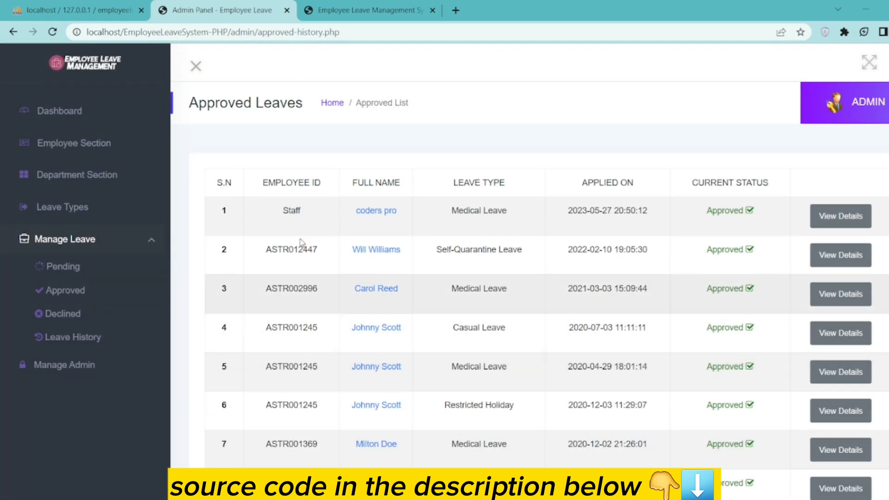
- View the approved Medical Leave's details showing the 'Approved' remark, then return to the employee tab
{"action": "left_click_drag", "start_coordinate": [269, 210], "coordinate": [797, 221]}
{"action": "left_click", "coordinate": [840, 217]}
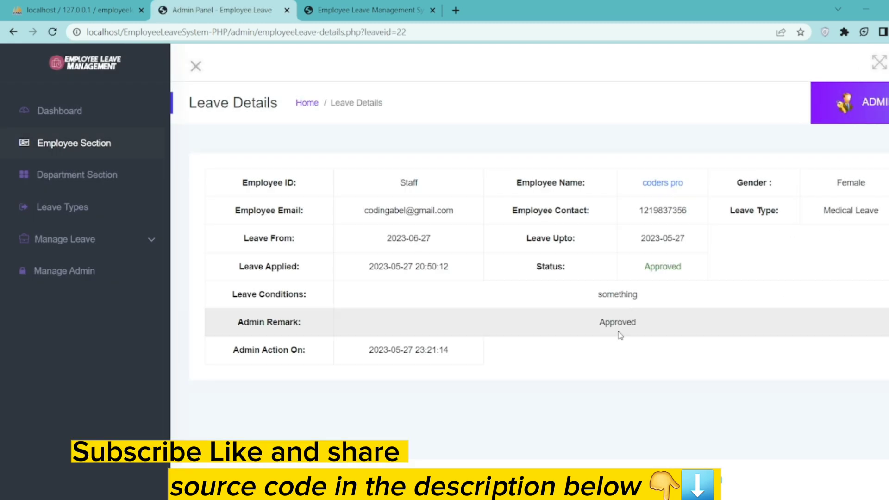
{"action": "left_click_drag", "start_coordinate": [595, 330], "coordinate": [679, 328]}
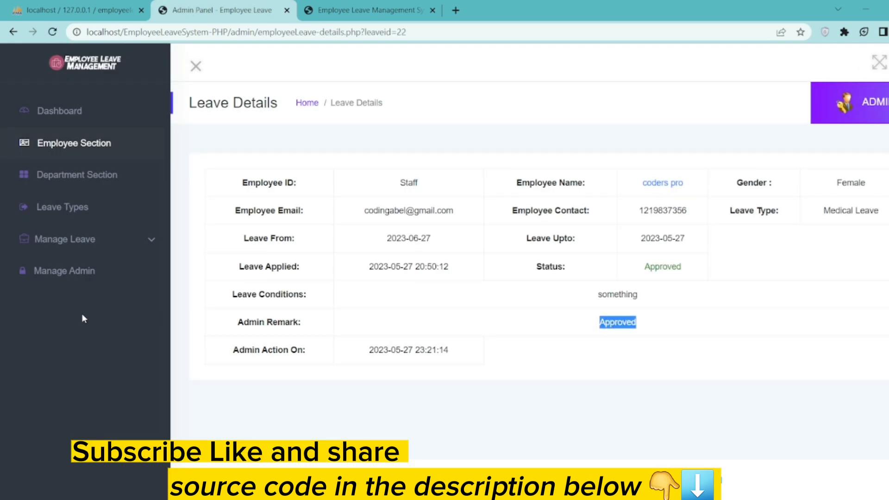
{"action": "left_click", "coordinate": [271, 411]}
{"action": "left_click", "coordinate": [303, 14]}
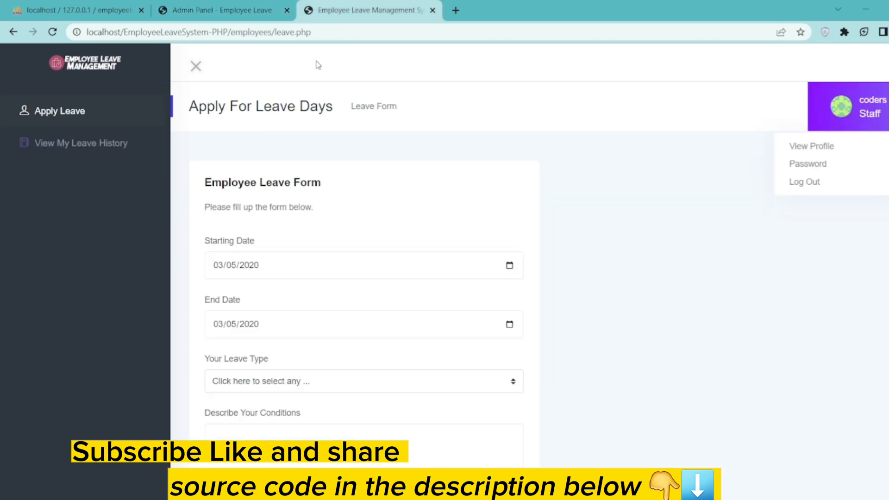
- Open My Leave History and confirm the Medical Leave's status reads Approved
{"action": "left_click", "coordinate": [65, 118]}
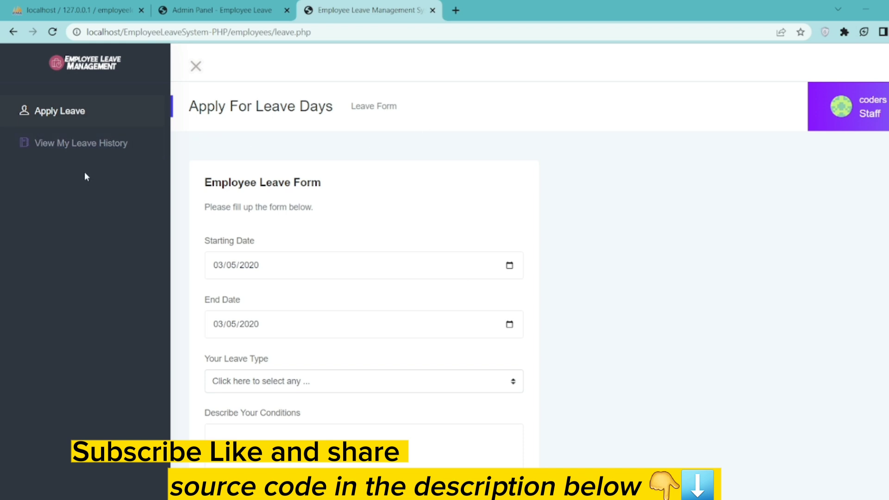
{"action": "left_click", "coordinate": [79, 144]}
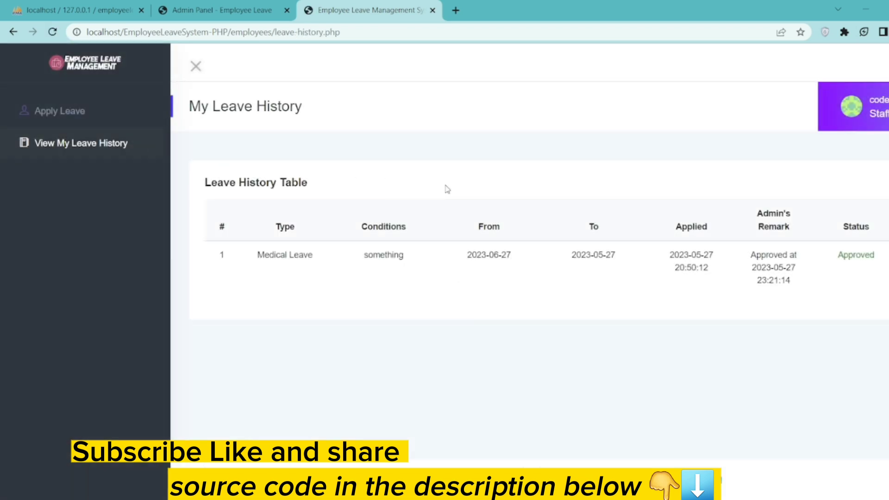
{"action": "left_click_drag", "start_coordinate": [844, 257], "coordinate": [876, 260]}
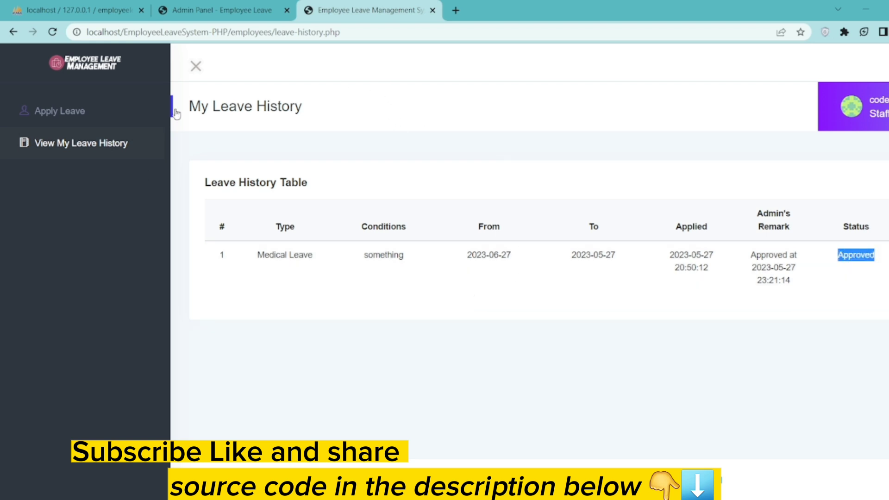